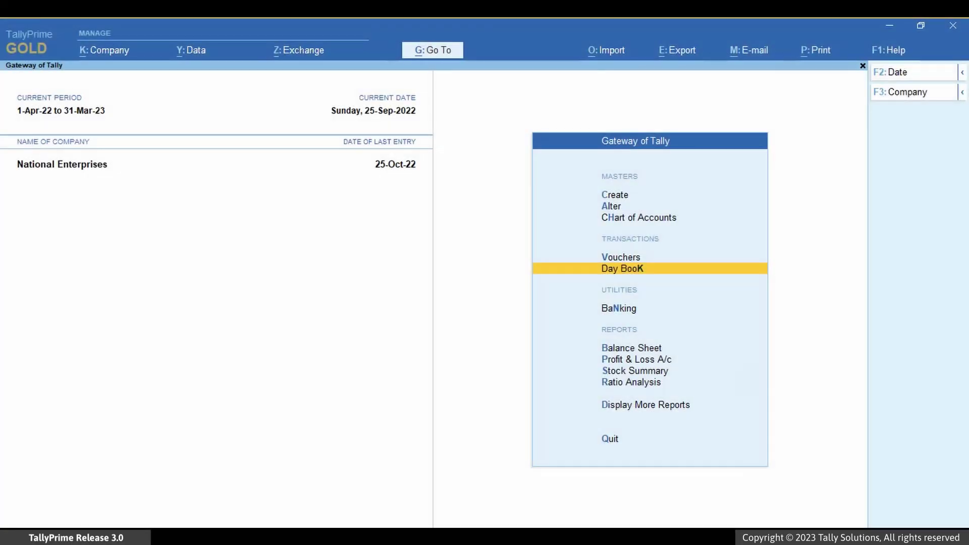
- Open the GSTR-1 report through Go To
{"action": "key", "text": "Up"}
{"action": "key", "text": "Up"}
{"action": "key", "text": "Up"}
{"action": "key", "text": "Up"}
{"action": "key", "text": "alt+g"}
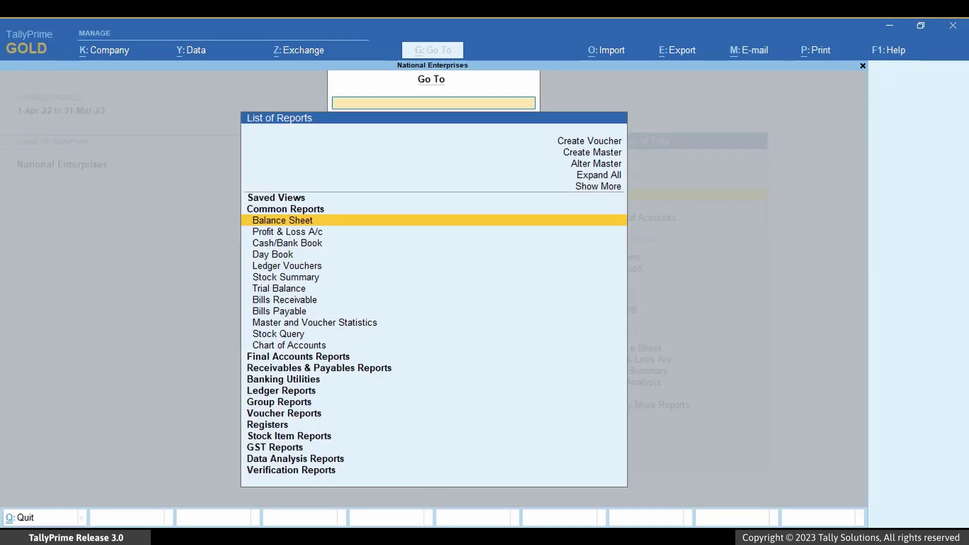
{"action": "type", "text": "gs"}
{"action": "key", "text": "Down"}
{"action": "key", "text": "Return"}
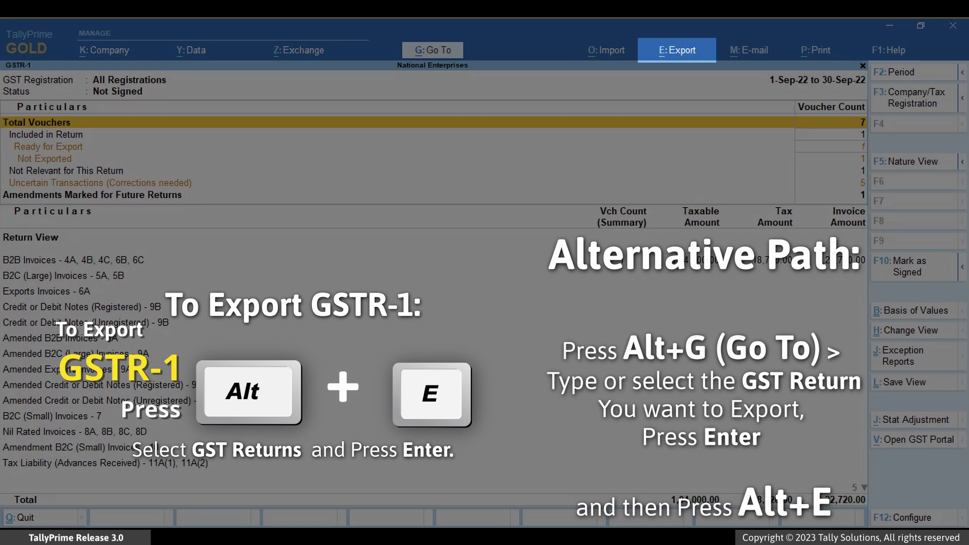
- Bring up the GST Returns export screen listing the pending Sep-22 vouchers
{"action": "key", "text": "alt+e"}
{"action": "key", "text": "Down"}
{"action": "key", "text": "Down"}
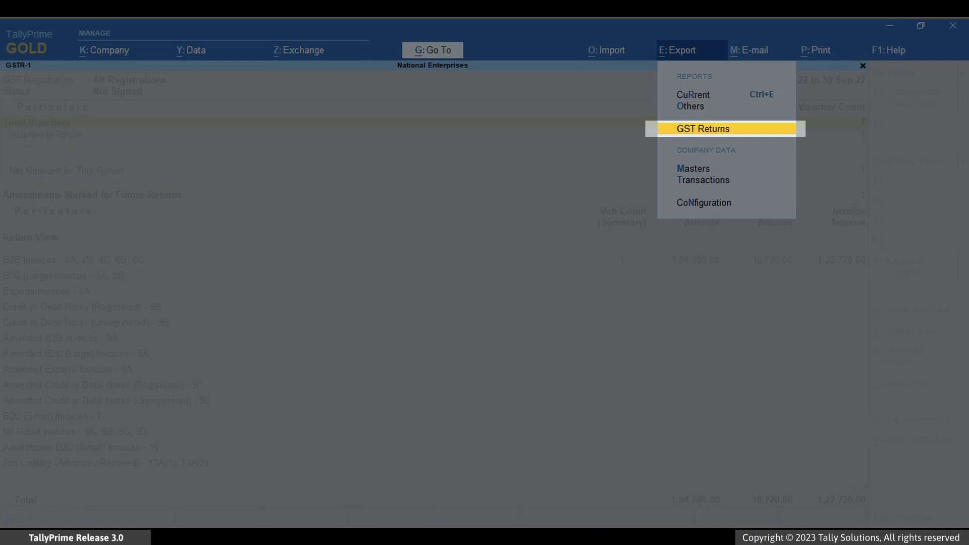
{"action": "key", "text": "Return"}
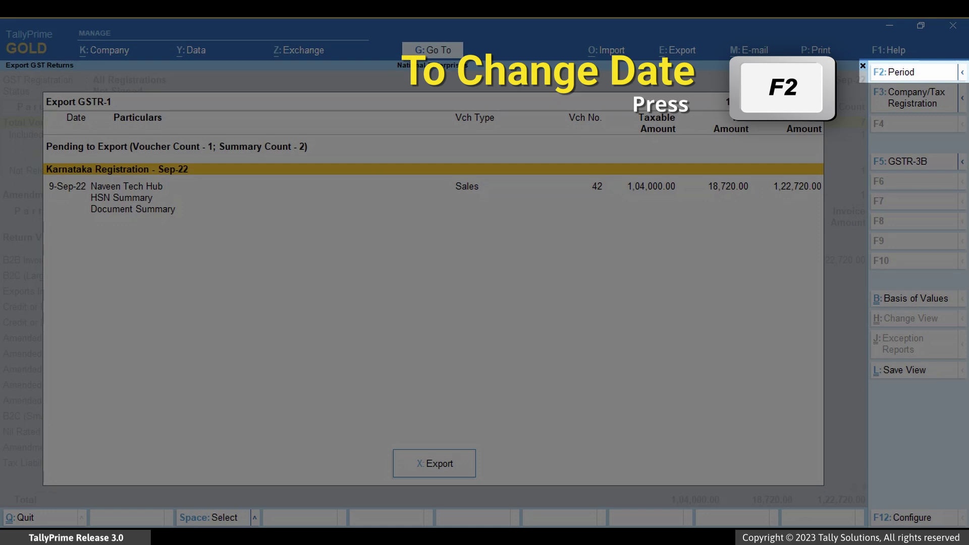
- Set the period to 1-Oct-22 through 31-Oct-22 and review the 27 pending vouchers
{"action": "key", "text": "F2"}
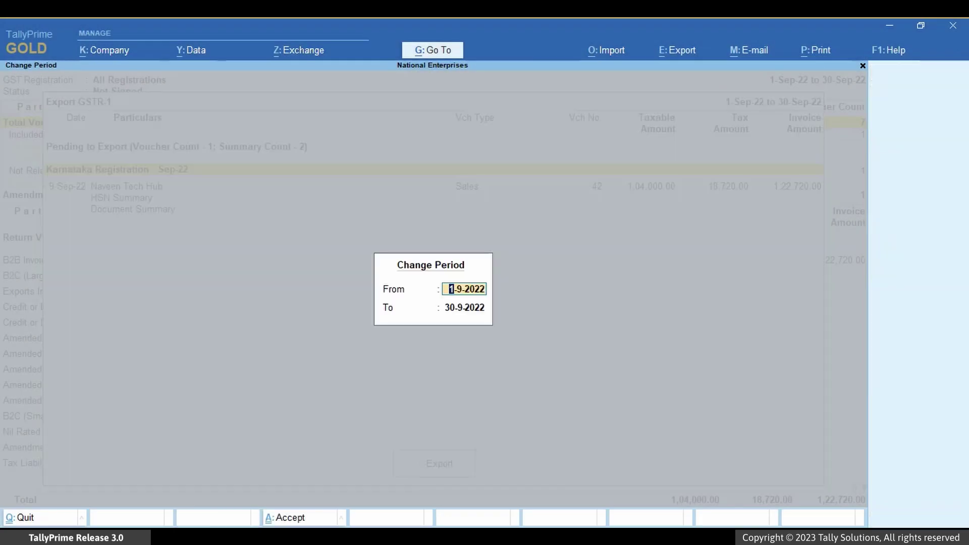
{"action": "type", "text": "1-10"}
{"action": "key", "text": "Return"}
{"action": "type", "text": "oct"}
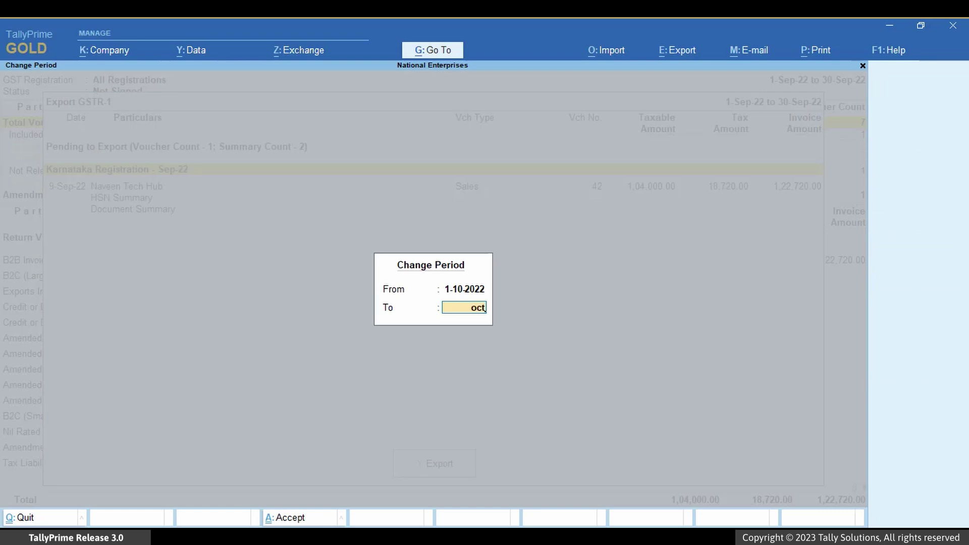
{"action": "key", "text": "Return"}
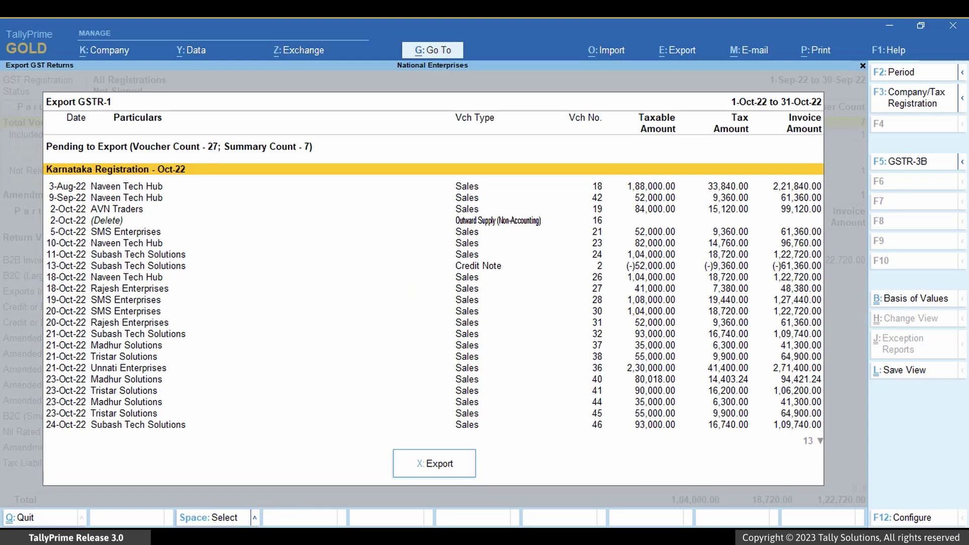
{"action": "key", "text": "Down"}
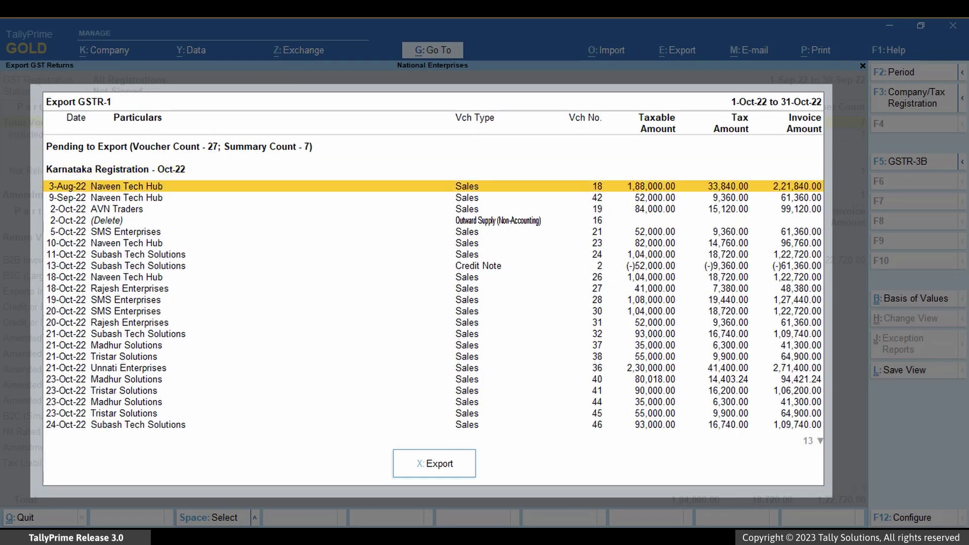
{"action": "key", "text": "Down"}
{"action": "key", "text": "Down"}
{"action": "key", "text": "Down"}
{"action": "key", "text": "Down"}
{"action": "key", "text": "Down"}
{"action": "key", "text": "Down"}
{"action": "key", "text": "Down"}
{"action": "key", "text": "Down"}
{"action": "key", "text": "Down"}
{"action": "key", "text": "Down"}
{"action": "key", "text": "Down"}
{"action": "key", "text": "Down"}
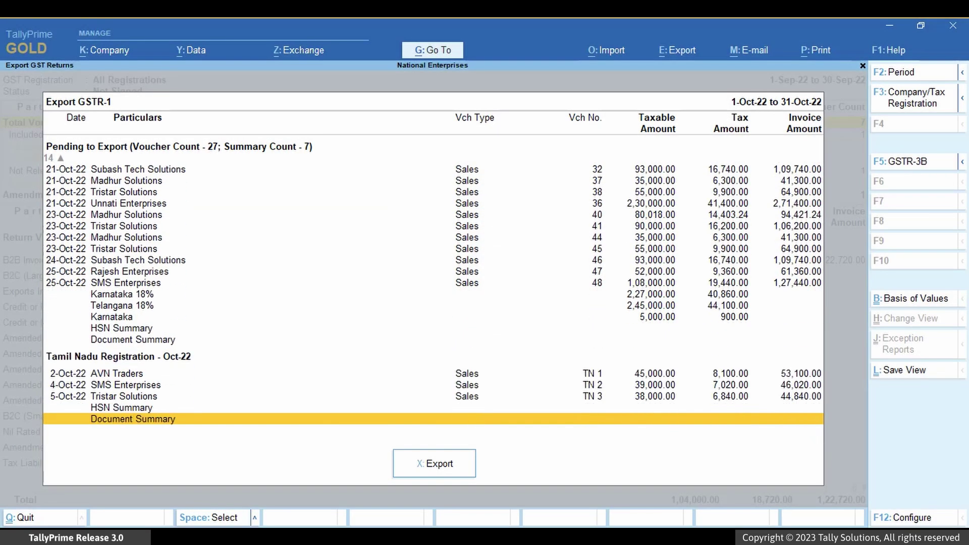
{"action": "key", "text": "Up"}
{"action": "key", "text": "Up"}
{"action": "key", "text": "Up"}
{"action": "key", "text": "Up"}
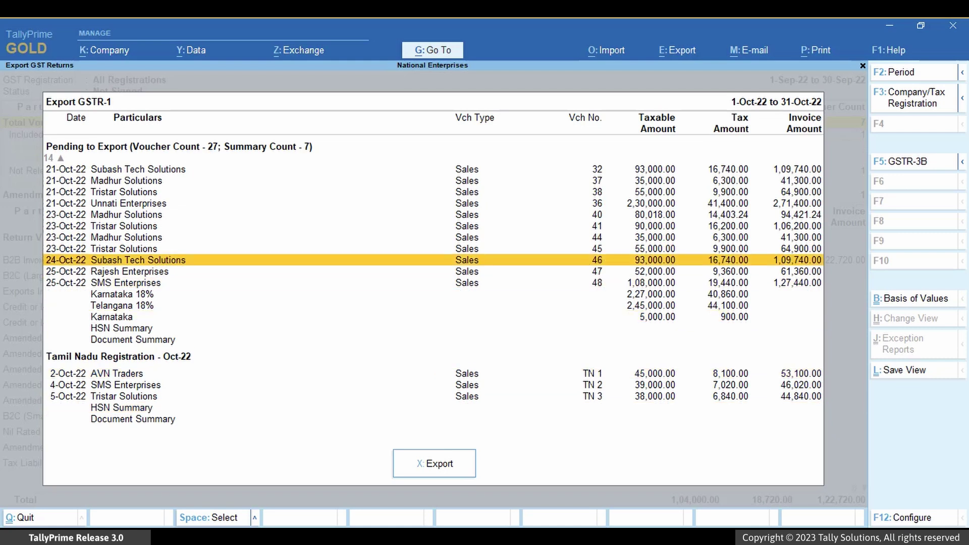
{"action": "key", "text": "Up"}
{"action": "key", "text": "Up"}
{"action": "key", "text": "Up"}
{"action": "key", "text": "Up"}
{"action": "key", "text": "Up"}
{"action": "key", "text": "Up"}
{"action": "key", "text": "Up"}
{"action": "key", "text": "Up"}
{"action": "key", "text": "Up"}
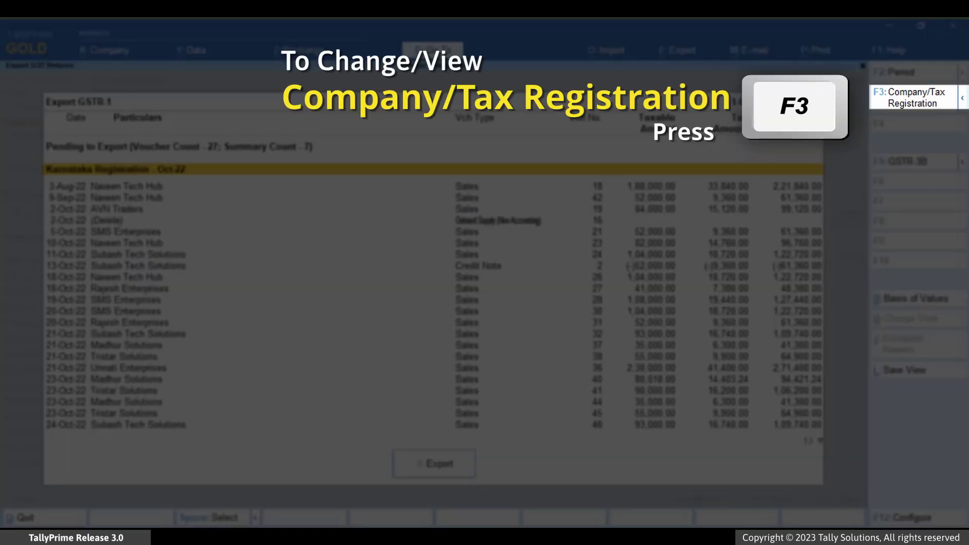
- Choose Karnataka Registration as the tax registration and review its 24 pending vouchers
{"action": "key", "text": "F3"}
{"action": "key", "text": "Down"}
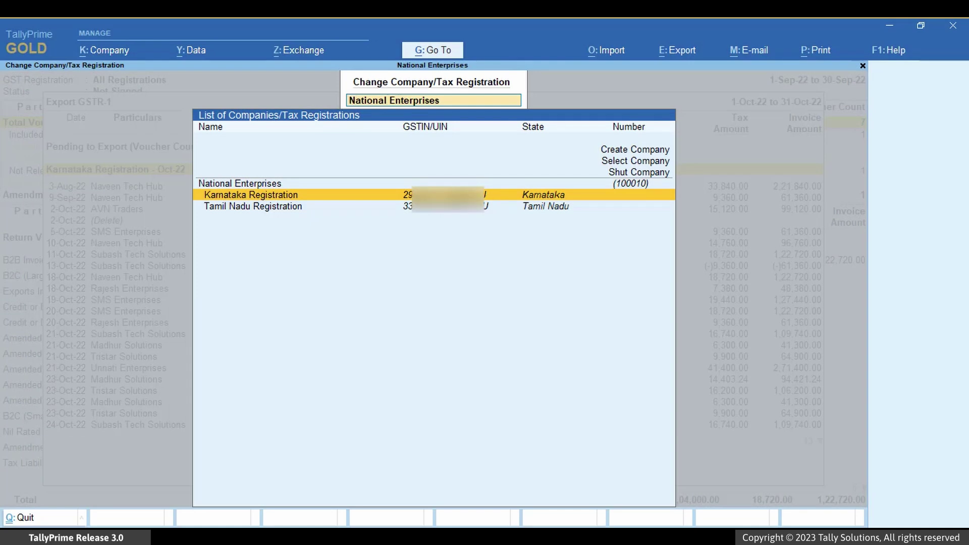
{"action": "key", "text": "Return"}
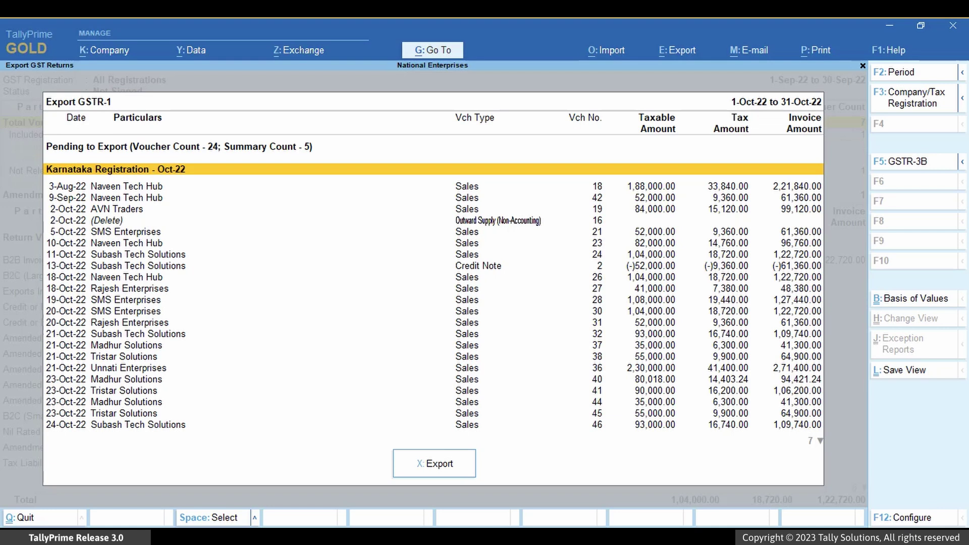
{"action": "key", "text": "Down"}
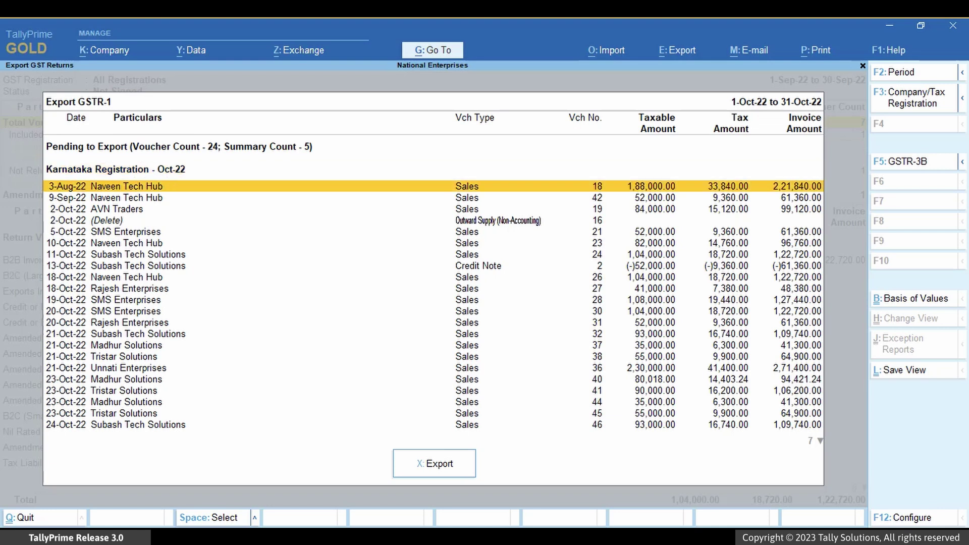
{"action": "key", "text": "Down"}
{"action": "key", "text": "Up"}
{"action": "key", "text": "Up"}
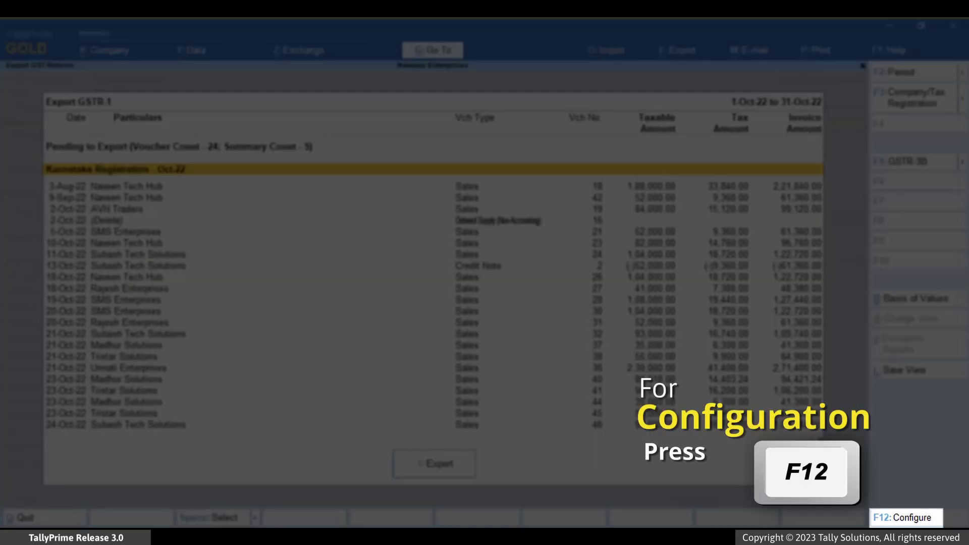
- Set Show Party GSTIN/UIN, Show Section and Show GST Status to Yes in Configure
{"action": "key", "text": "F12"}
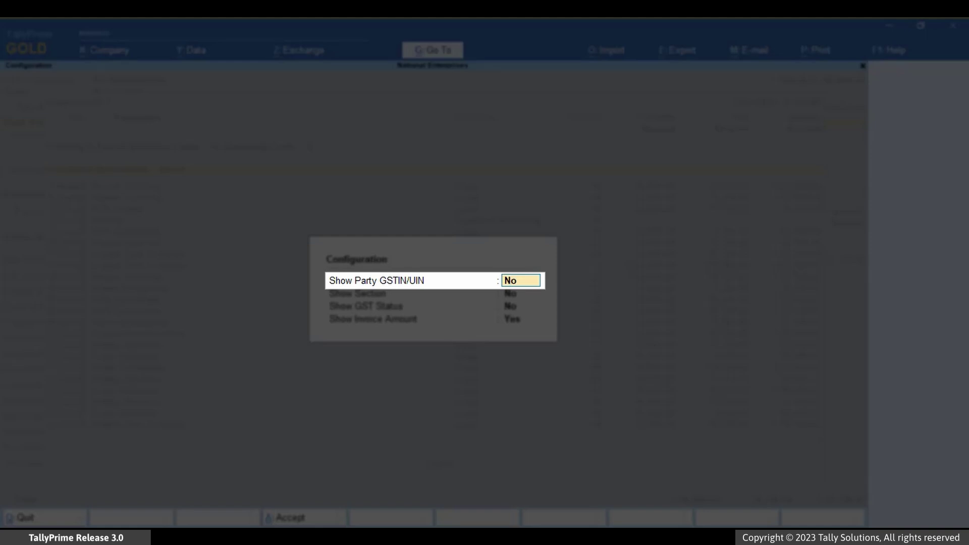
{"action": "type", "text": "Ye"}
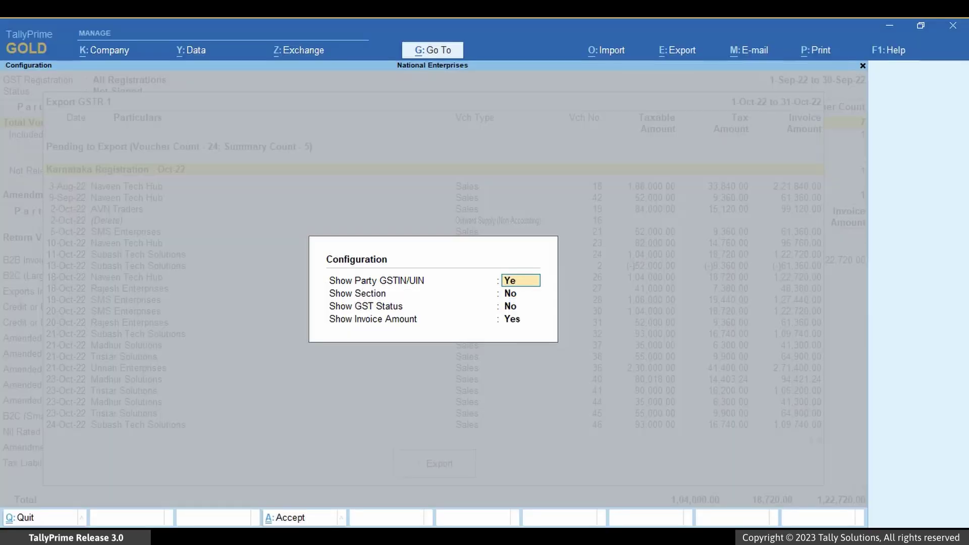
{"action": "type", "text": "s"}
{"action": "key", "text": "Return"}
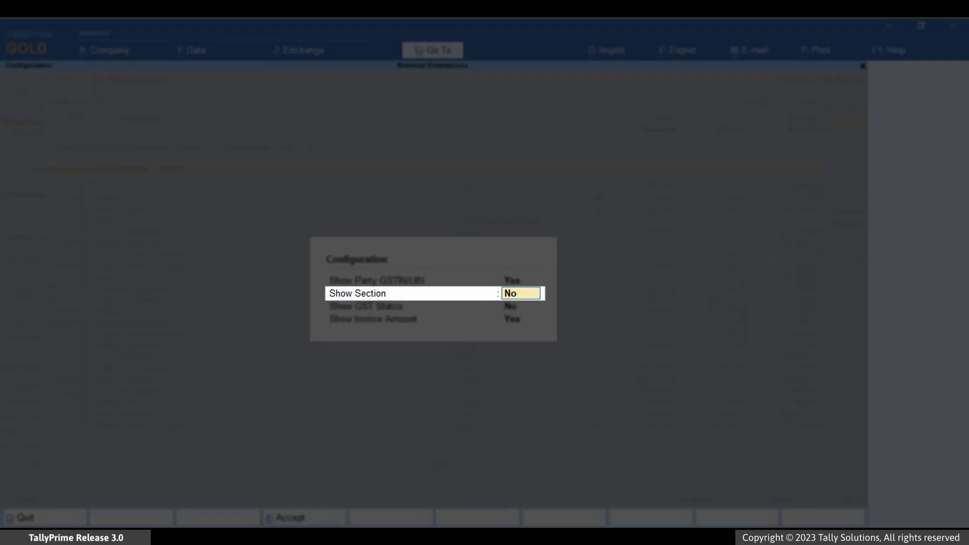
{"action": "type", "text": "Yes"}
{"action": "key", "text": "Return"}
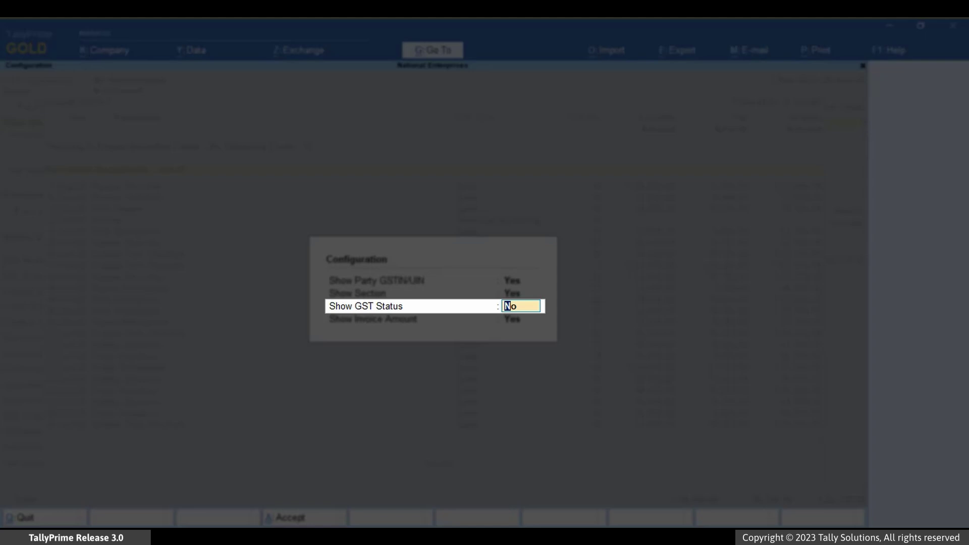
{"action": "type", "text": "Yes"}
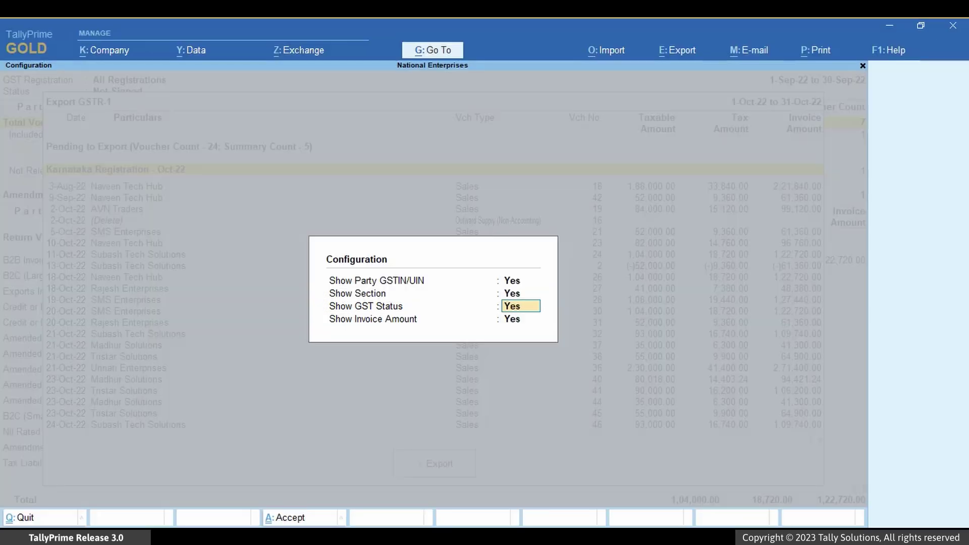
{"action": "key", "text": "Return"}
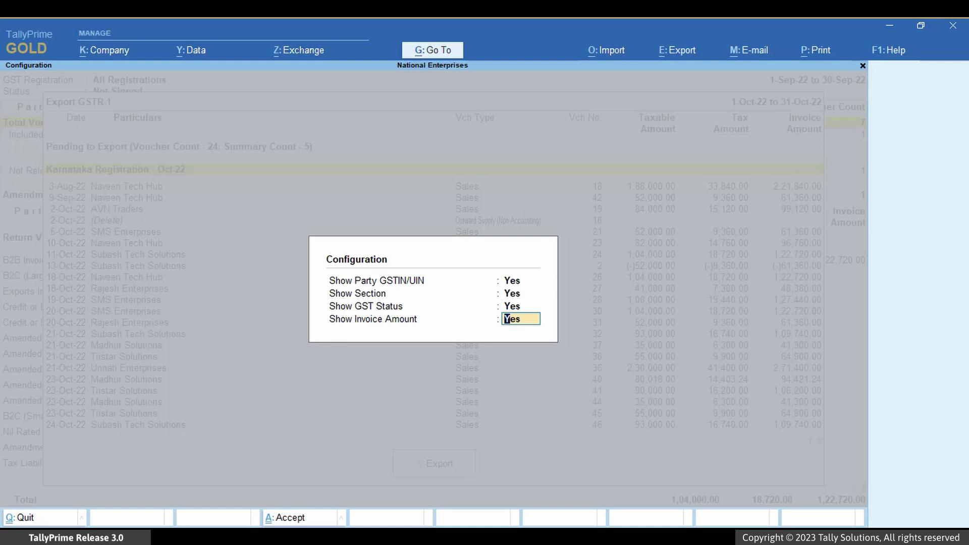
{"action": "key", "text": "Return"}
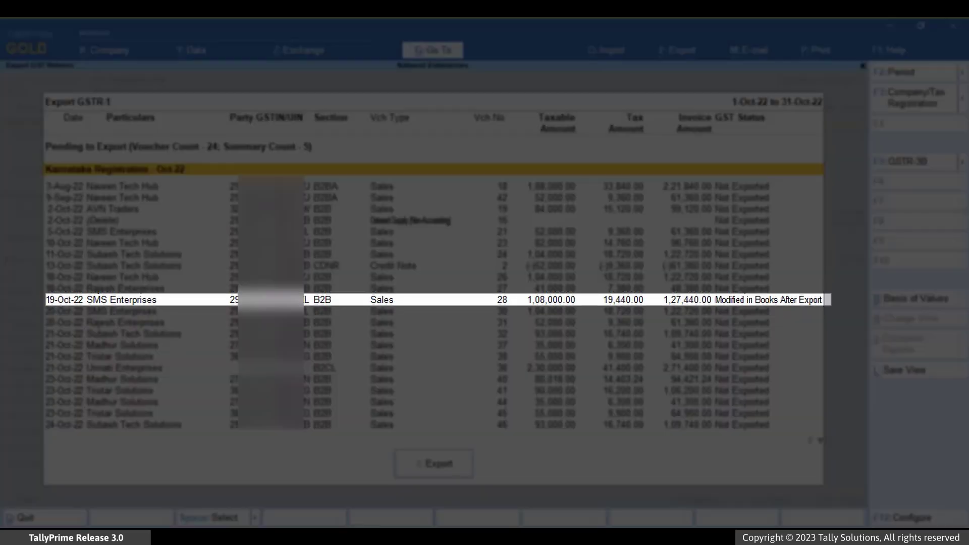
- Check the Modified in Books After Export row, then bring up Basis of Values
{"action": "key", "text": "Down"}
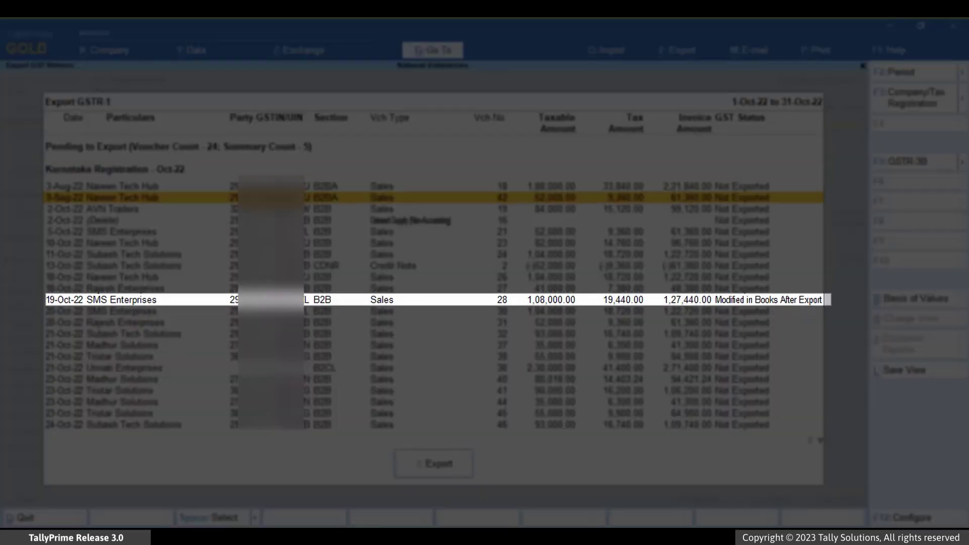
{"action": "key", "text": "Down"}
{"action": "key", "text": "Down"}
{"action": "key", "text": "Down"}
{"action": "key", "text": "Down"}
{"action": "key", "text": "Down"}
{"action": "key", "text": "Down"}
{"action": "key", "text": "Down"}
{"action": "key", "text": "Down"}
{"action": "key", "text": "Down"}
{"action": "key", "text": "Down"}
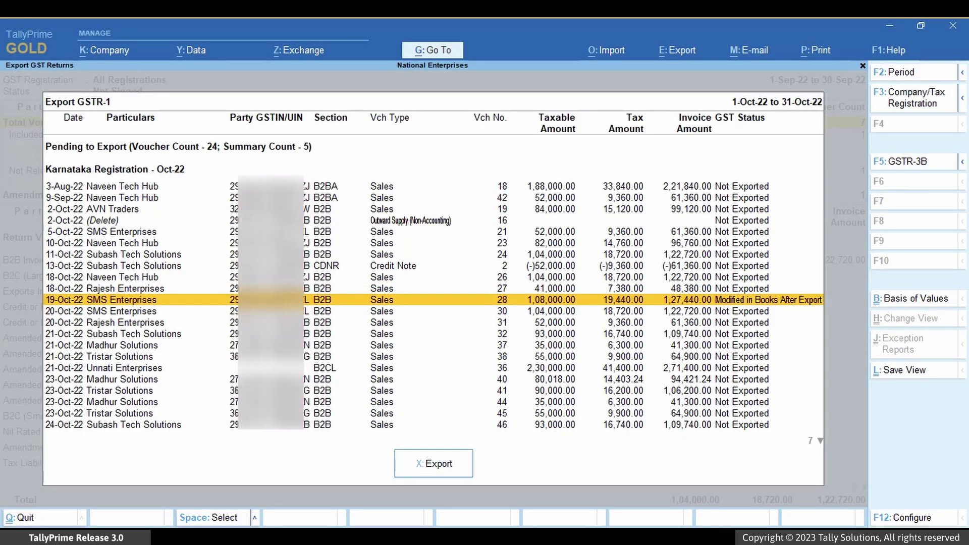
{"action": "key", "text": "Up"}
{"action": "key", "text": "Up"}
{"action": "key", "text": "Up"}
{"action": "key", "text": "Up"}
{"action": "key", "text": "Up"}
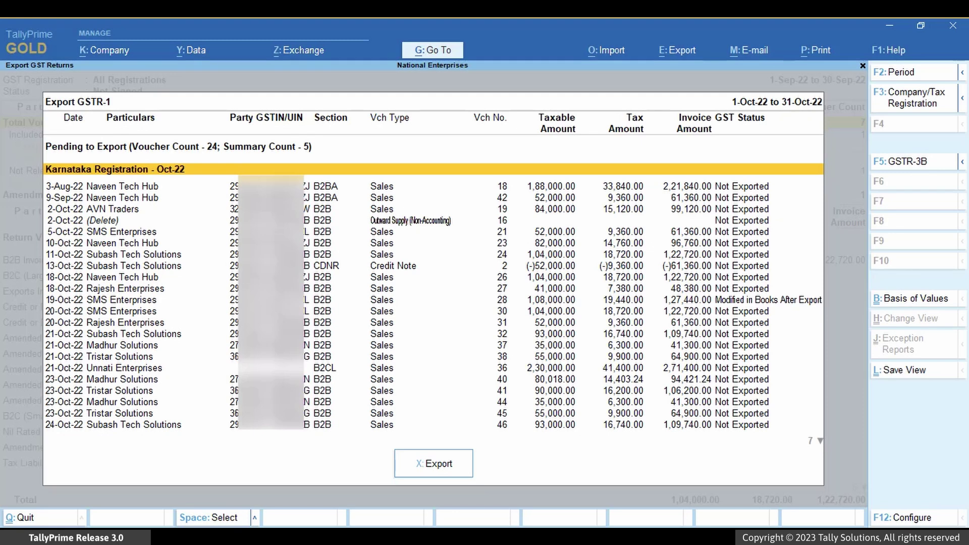
{"action": "key", "text": "ctrl+b"}
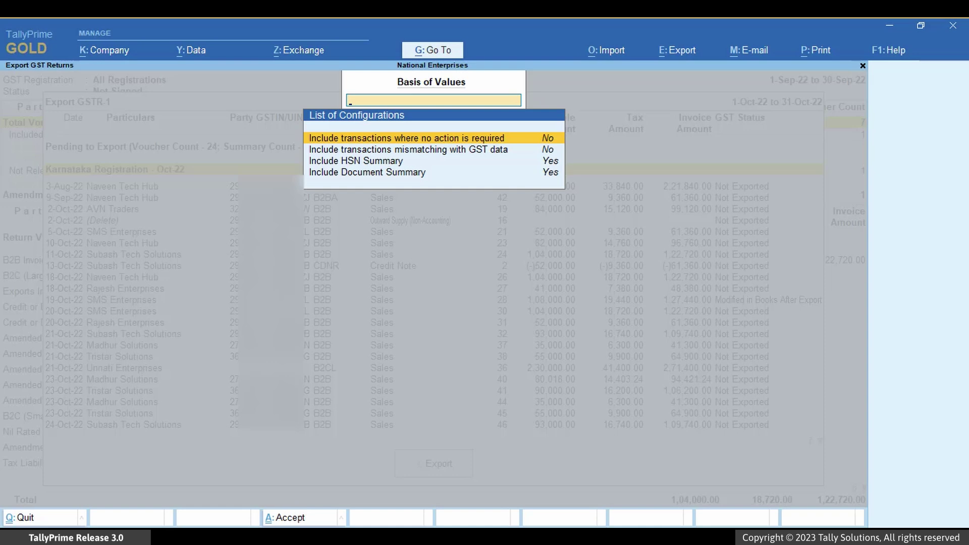
- Set mismatched transactions to Yes, HSN and Document Summary to No, and save
{"action": "key", "text": "Down"}
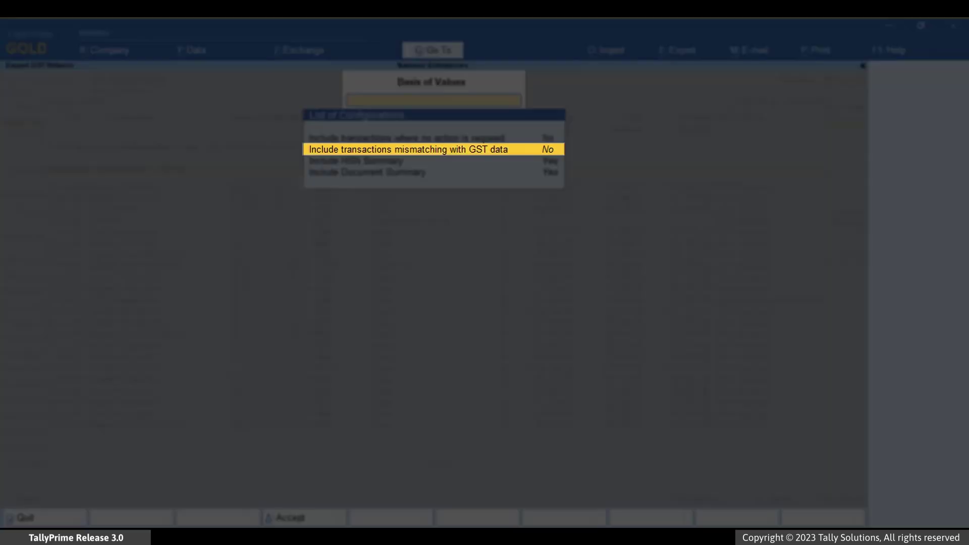
{"action": "key", "text": "Return"}
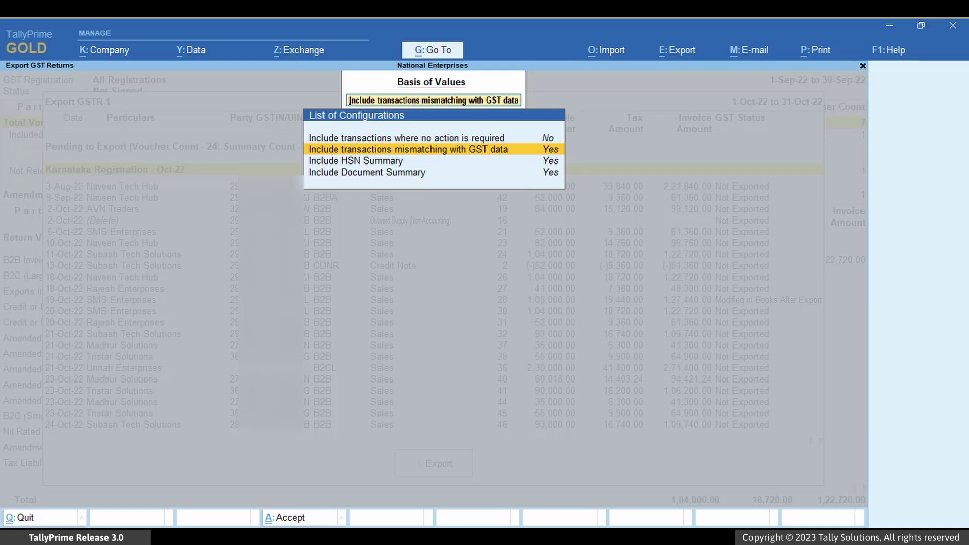
{"action": "key", "text": "Down"}
{"action": "key", "text": "Return"}
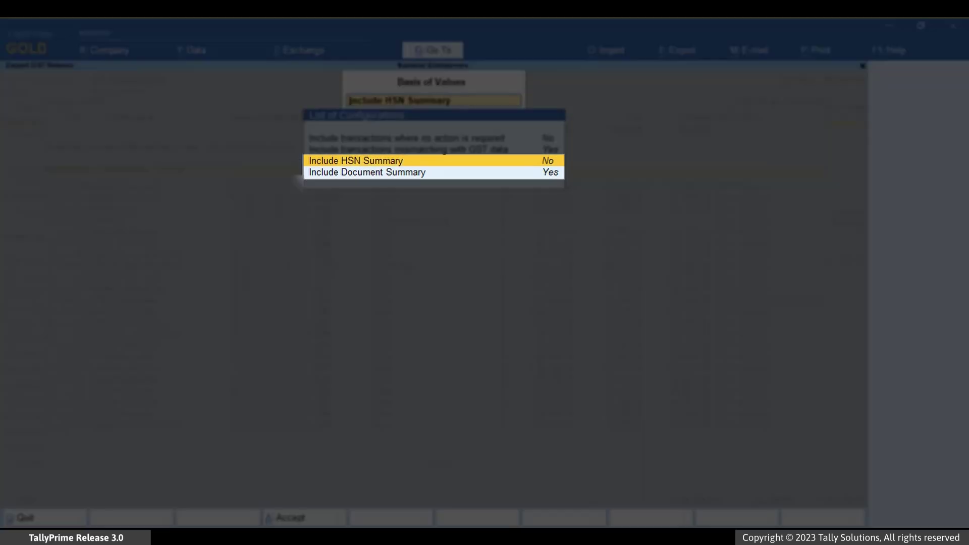
{"action": "key", "text": "Down"}
{"action": "key", "text": "Return"}
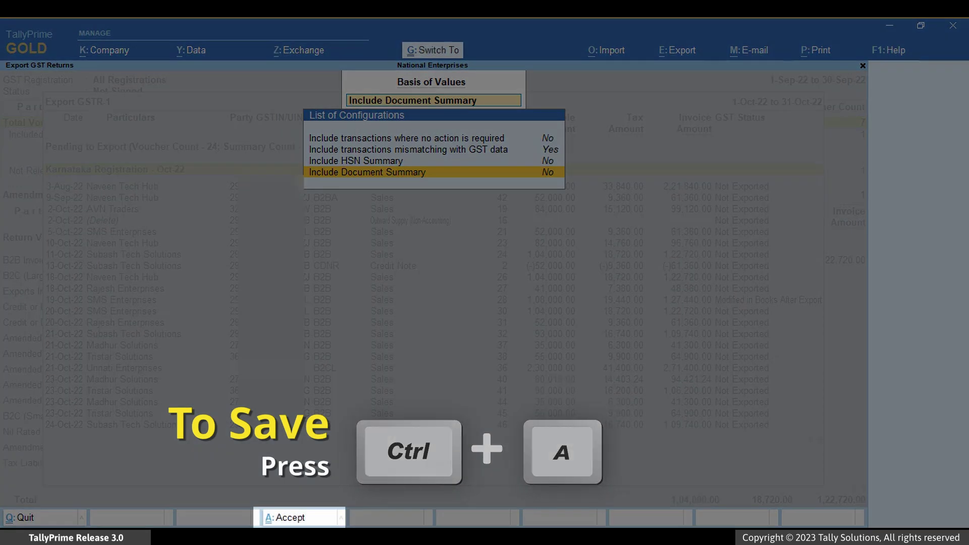
{"action": "key", "text": "ctrl+a"}
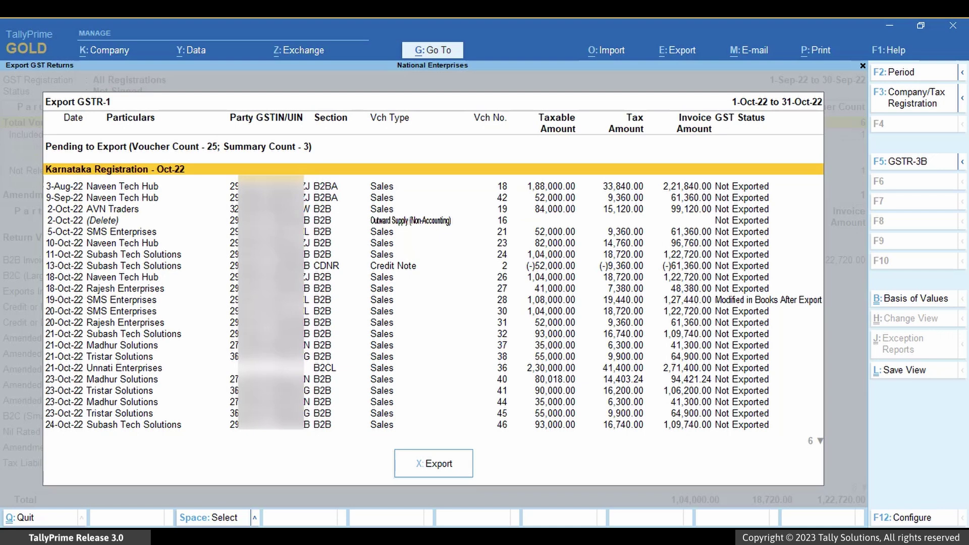
- Mark the two amendment vouchers, the 2-Oct deletion, Subash Tech Solutions and the 13-Oct credit note
{"action": "key", "text": "Down"}
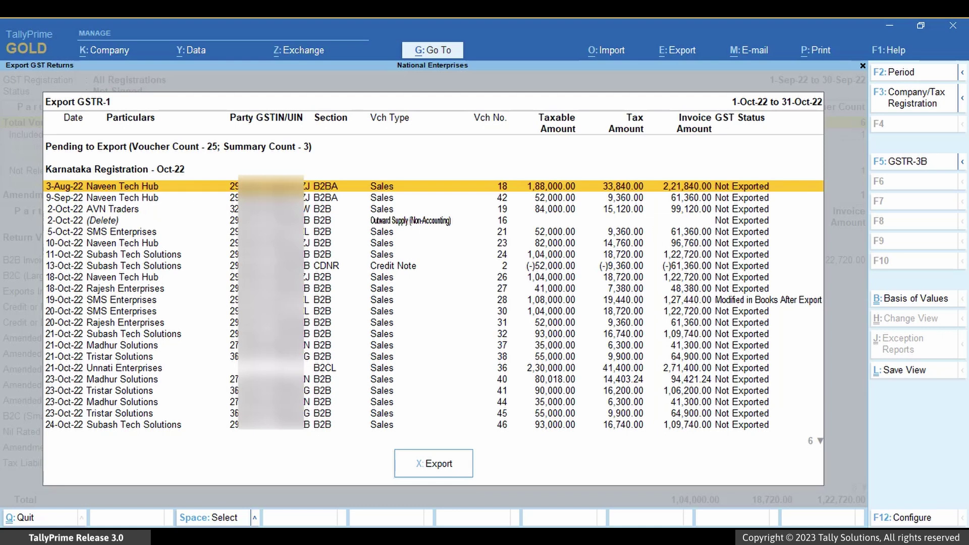
{"action": "key", "text": "space"}
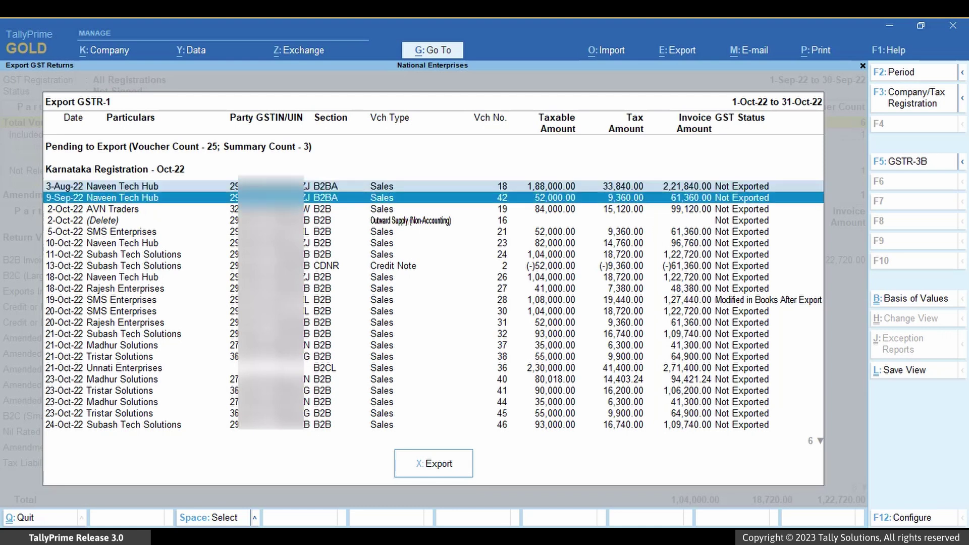
{"action": "key", "text": "Down"}
{"action": "key", "text": "Down"}
{"action": "key", "text": "space"}
{"action": "key", "text": "Down"}
{"action": "key", "text": "Down"}
{"action": "key", "text": "Down"}
{"action": "key", "text": "space"}
{"action": "key", "text": "Down"}
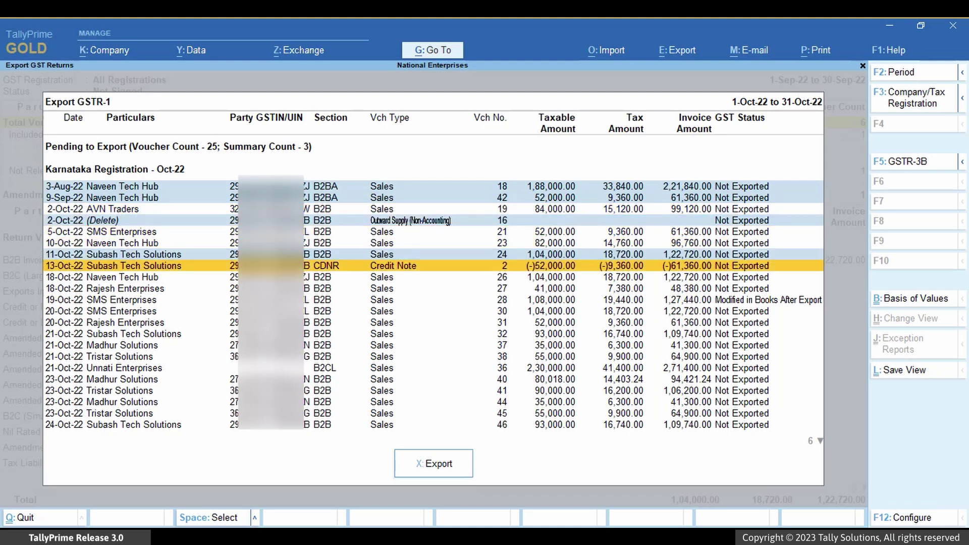
{"action": "key", "text": "space"}
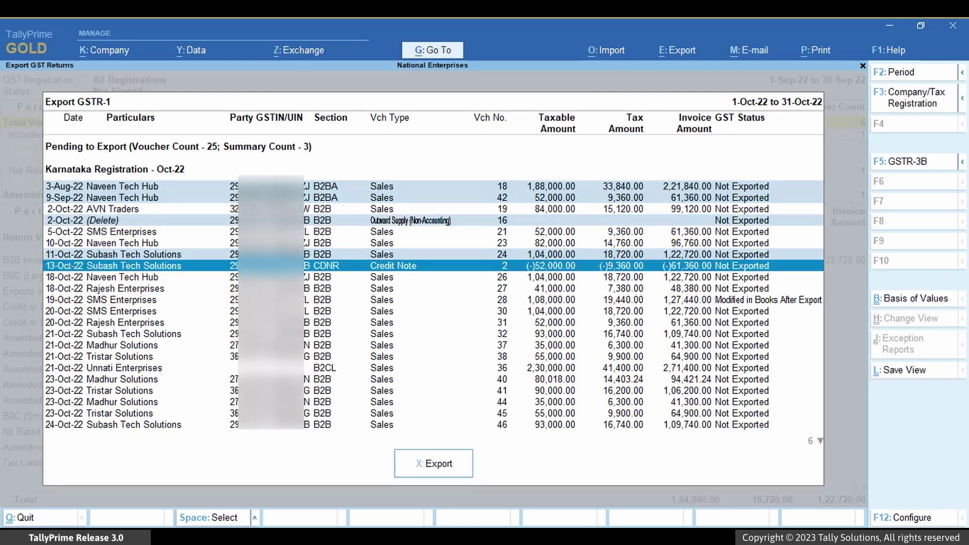
- Mark the Unnati B2CL invoice, Madhur Solutions, Tristar voucher 41, and vouchers 44 and 45
{"action": "key", "text": "Down"}
{"action": "key", "text": "Down"}
{"action": "key", "text": "Down"}
{"action": "key", "text": "Down"}
{"action": "key", "text": "Down"}
{"action": "key", "text": "Down"}
{"action": "key", "text": "Down"}
{"action": "key", "text": "space"}
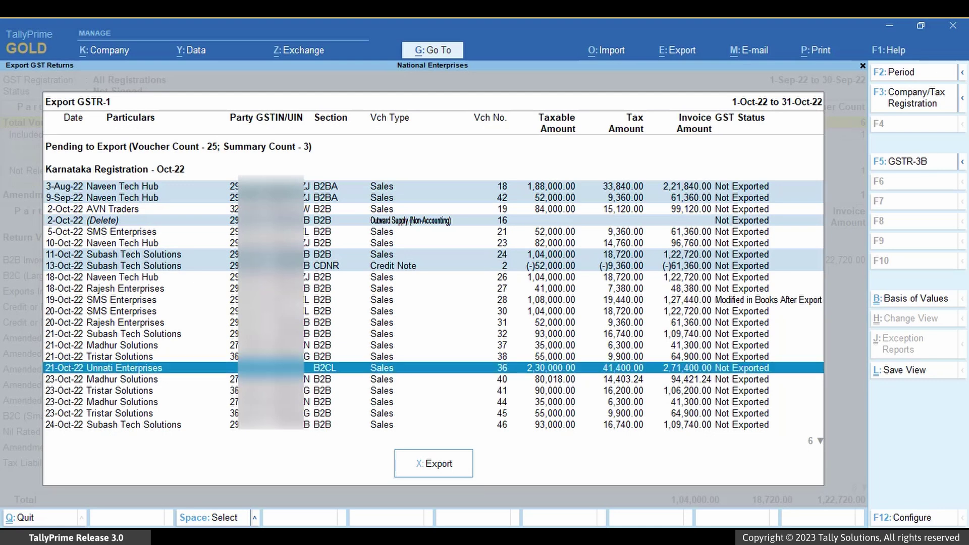
{"action": "key", "text": "Down"}
{"action": "key", "text": "space"}
{"action": "key", "text": "Down"}
{"action": "key", "text": "space"}
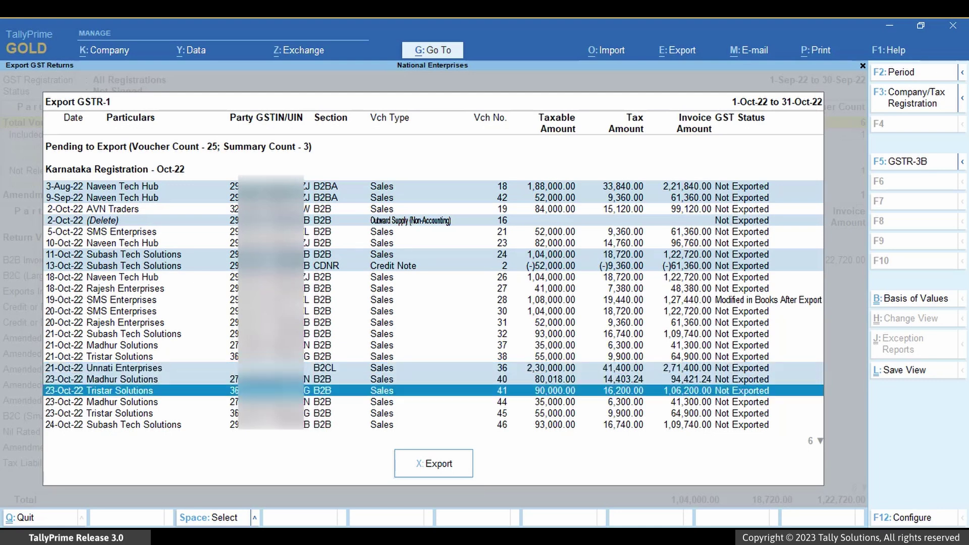
{"action": "key", "text": "Down"}
{"action": "key", "text": "space"}
{"action": "key", "text": "Down"}
{"action": "key", "text": "space"}
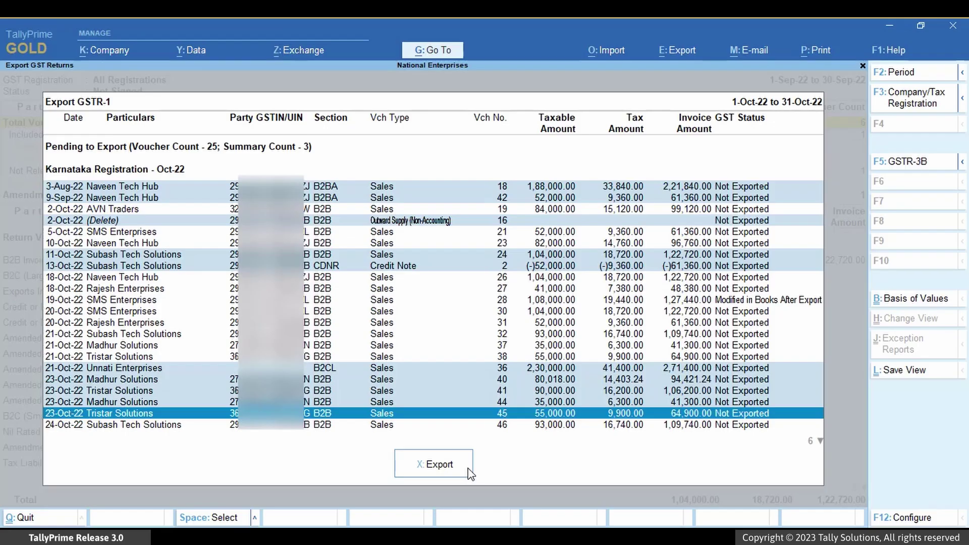
- Begin exporting the marked vouchers with D:\export as the folder path
{"action": "key", "text": "x"}
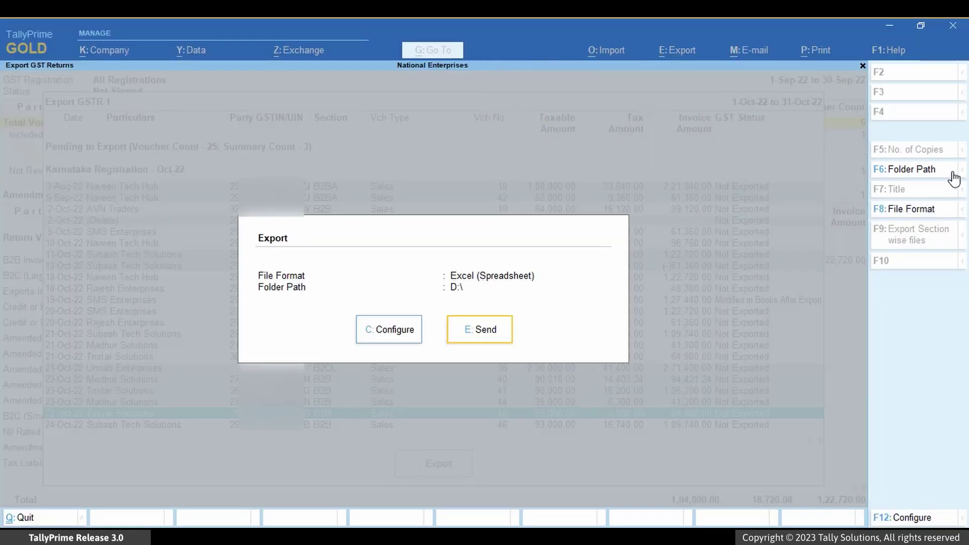
{"action": "left_click", "coordinate": [953, 174]}
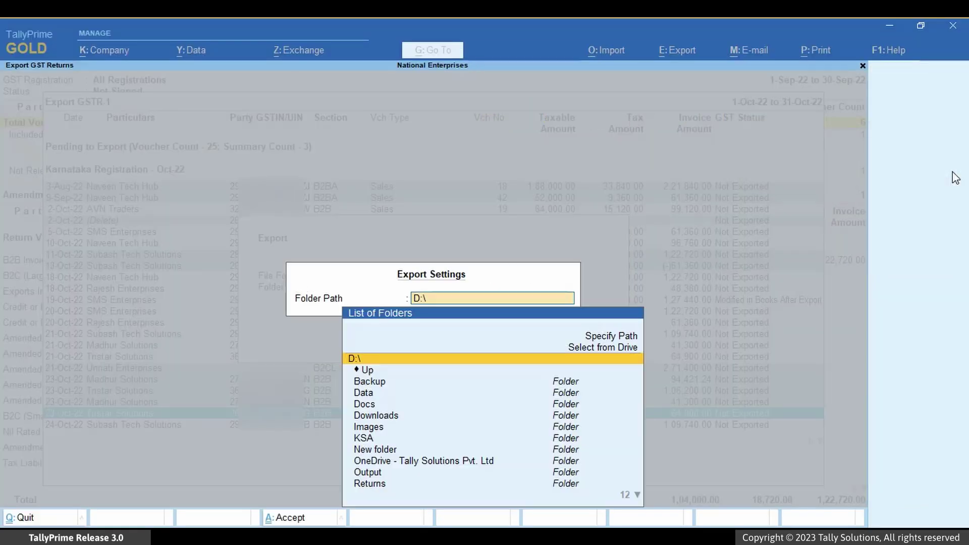
{"action": "key", "text": "Down"}
{"action": "key", "text": "Down"}
{"action": "key", "text": "Down"}
{"action": "key", "text": "Down"}
{"action": "key", "text": "Down"}
{"action": "key", "text": "Down"}
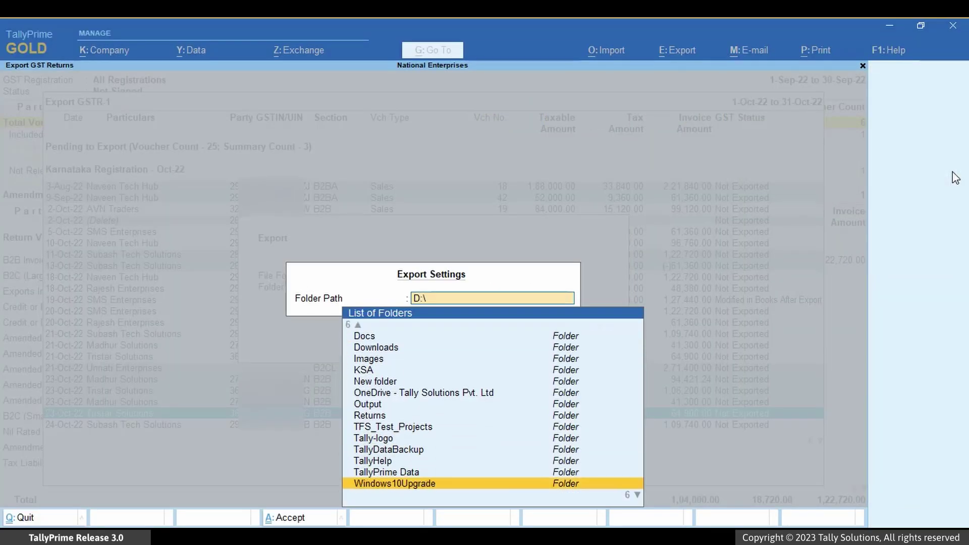
{"action": "key", "text": "Down"}
{"action": "key", "text": "Down"}
{"action": "key", "text": "Down"}
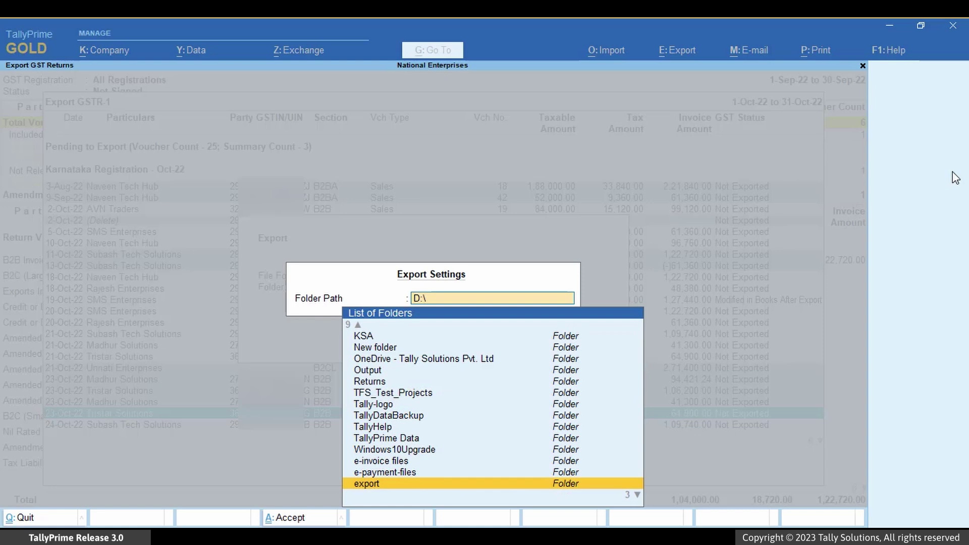
{"action": "key", "text": "Return"}
{"action": "key", "text": "Return"}
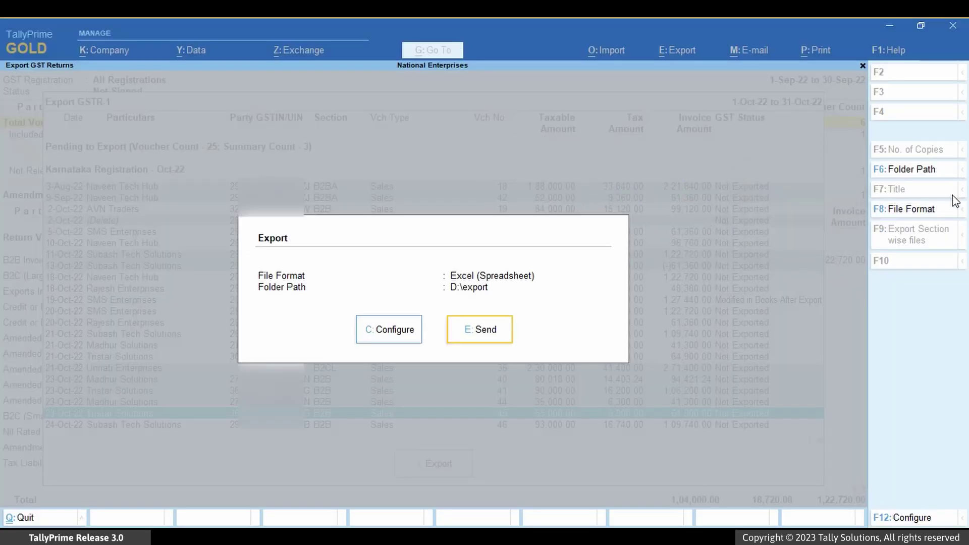
- Set the export file format to JSON
{"action": "left_click", "coordinate": [951, 213]}
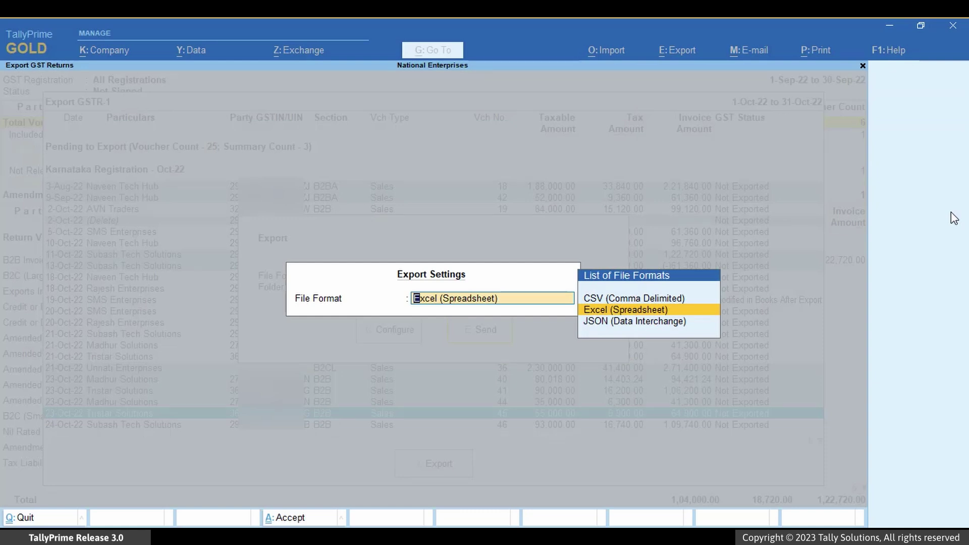
{"action": "key", "text": "Down"}
{"action": "key", "text": "Return"}
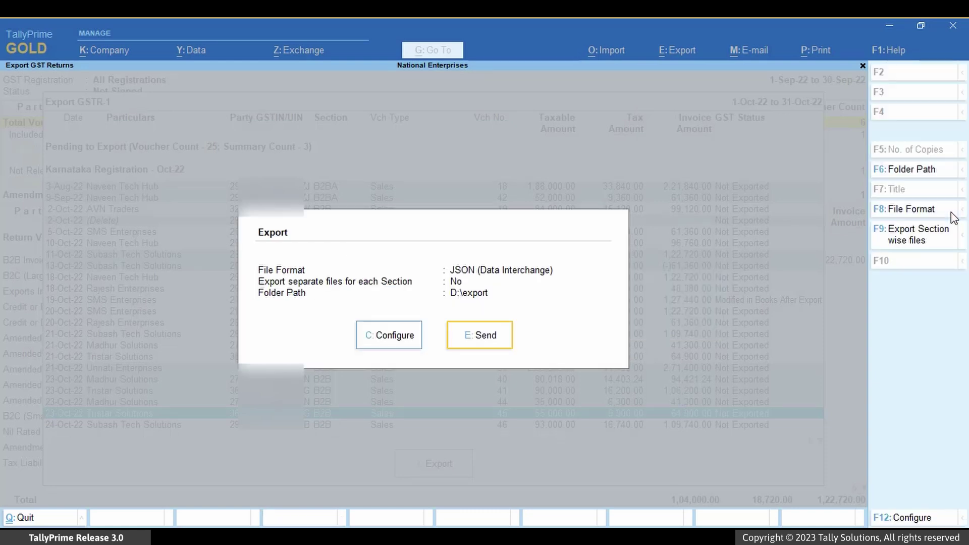
- Turn on separate files for each section and send the export to D:\export
{"action": "left_click", "coordinate": [413, 353]}
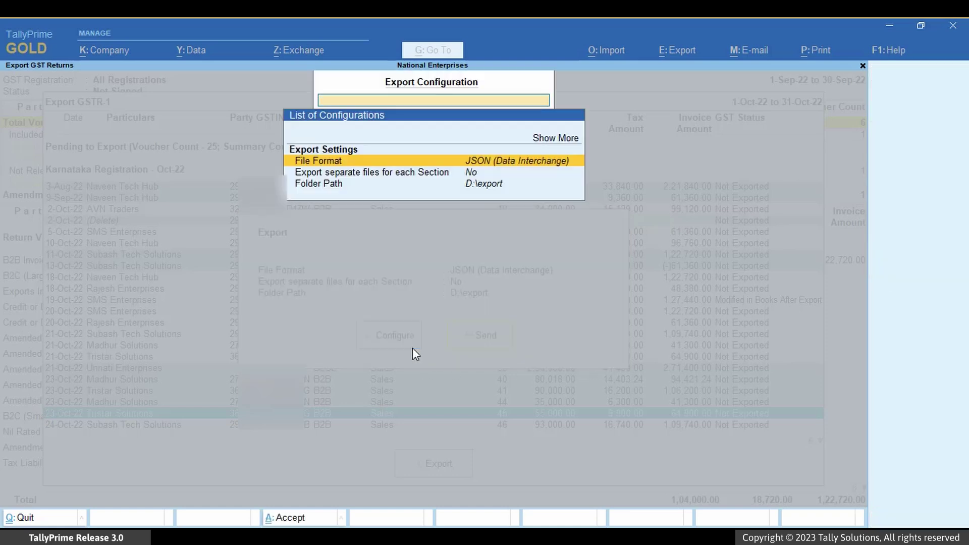
{"action": "key", "text": "Down"}
{"action": "key", "text": "Return"}
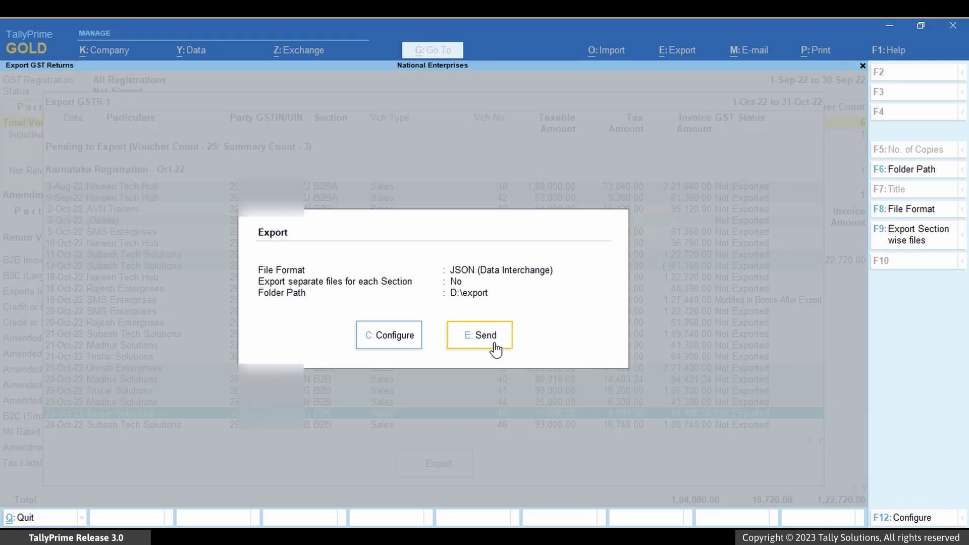
{"action": "left_click", "coordinate": [495, 347]}
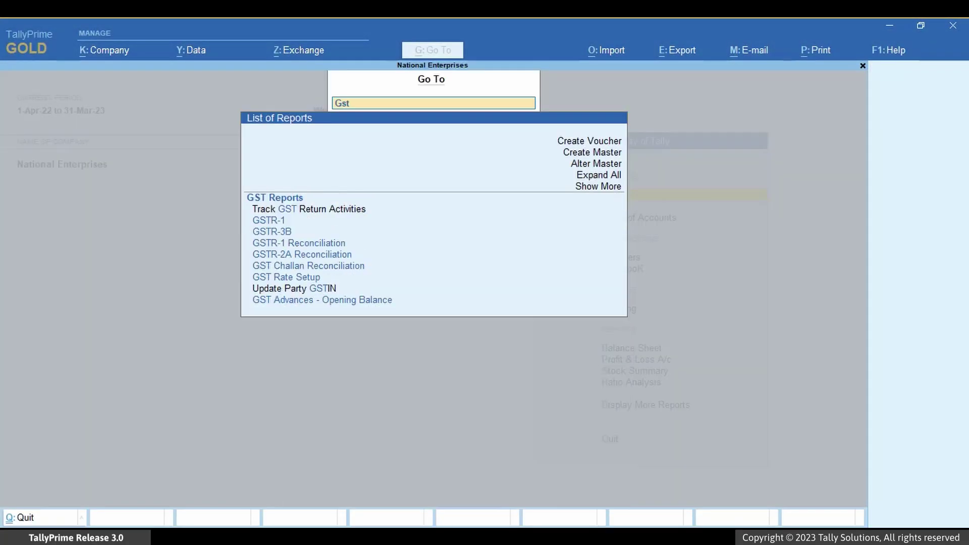
- Open the GSTR-3B report from the Go To list
{"action": "type", "text": "r"}
{"action": "key", "text": "Down"}
{"action": "key", "text": "Down"}
{"action": "key", "text": "Down"}
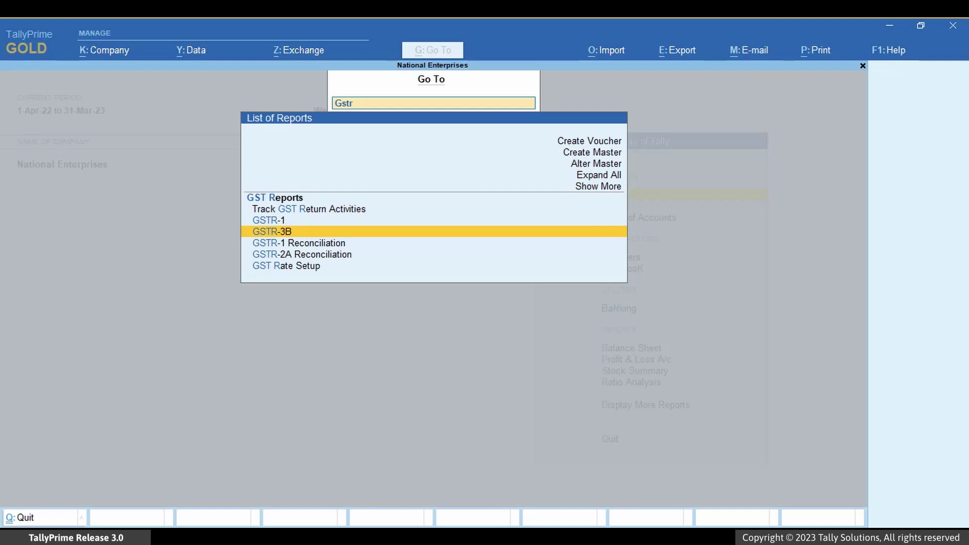
{"action": "key", "text": "Return"}
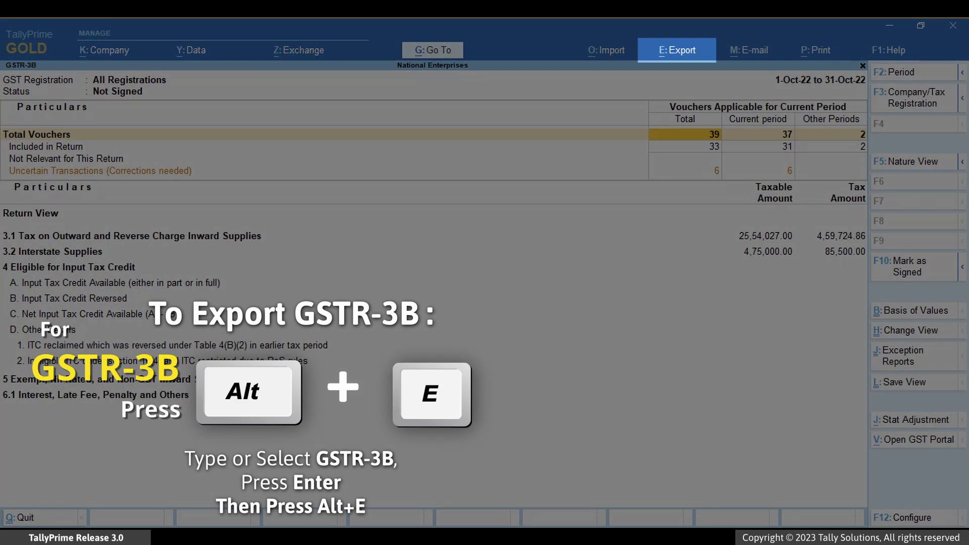
- Bring up Export GSTR-3B for October 2022 with Karnataka and Tamil Nadu registrations
{"action": "key", "text": "alt+e"}
{"action": "key", "text": "Down"}
{"action": "key", "text": "Down"}
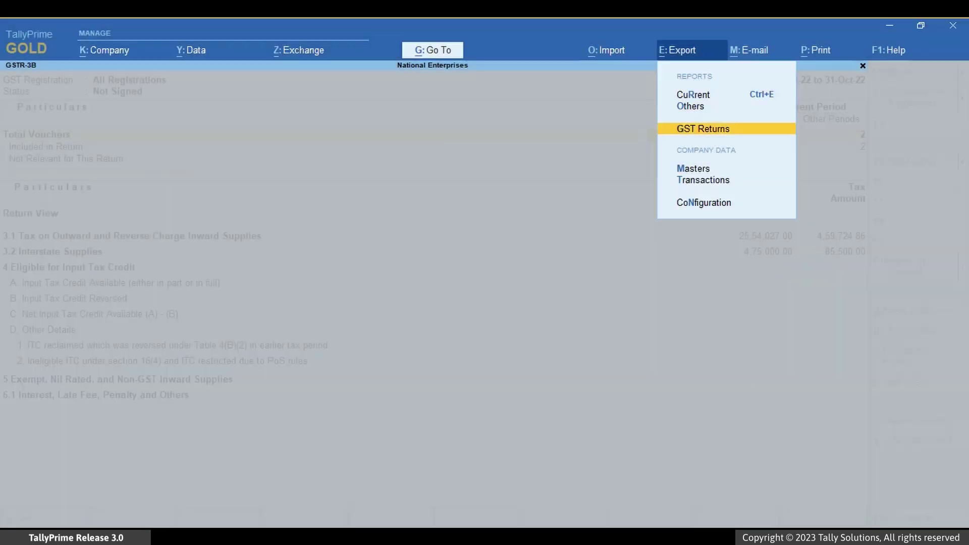
{"action": "key", "text": "Return"}
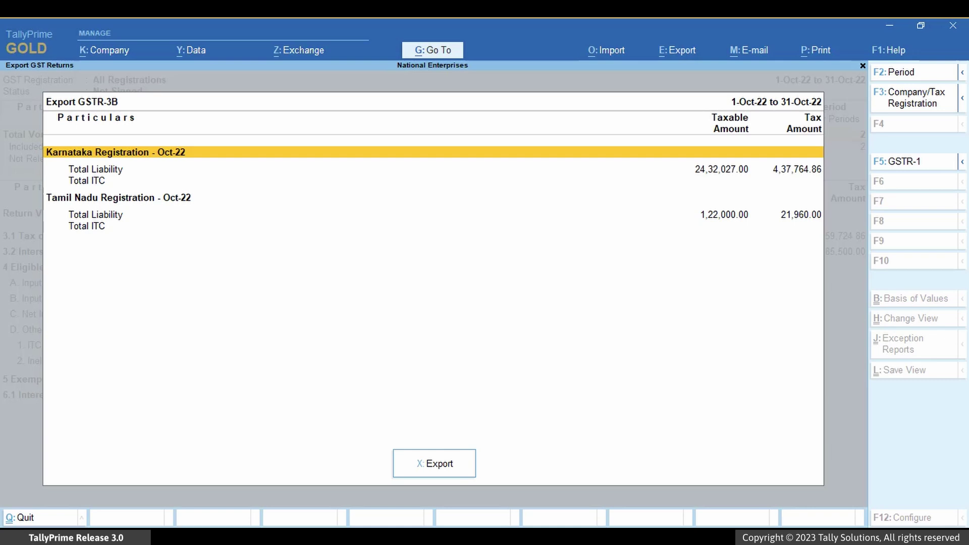
- Limit the GSTR-3B report to Karnataka Registration
{"action": "key", "text": "F3"}
{"action": "key", "text": "Down"}
{"action": "key", "text": "Return"}
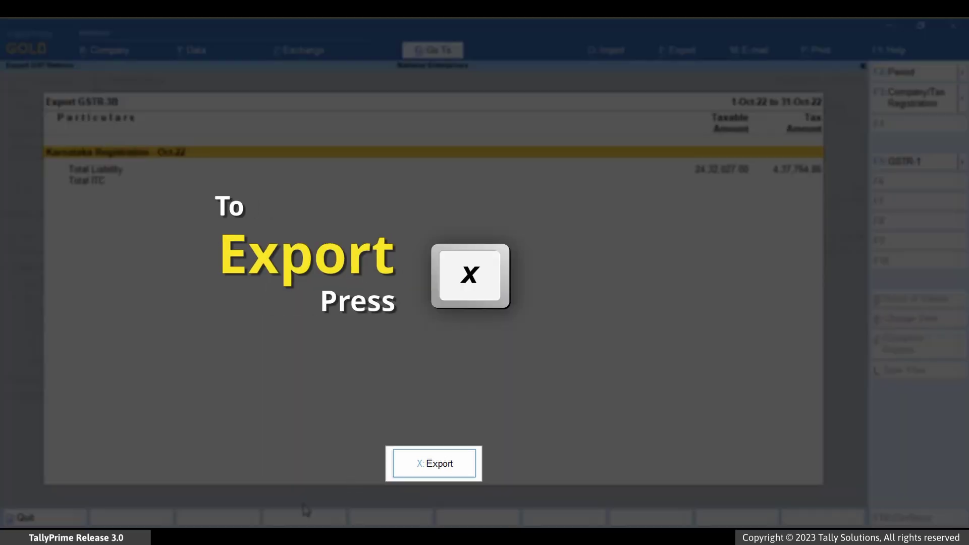
- Set the GSTR-3B export destination folder to D:\export
{"action": "key", "text": "x"}
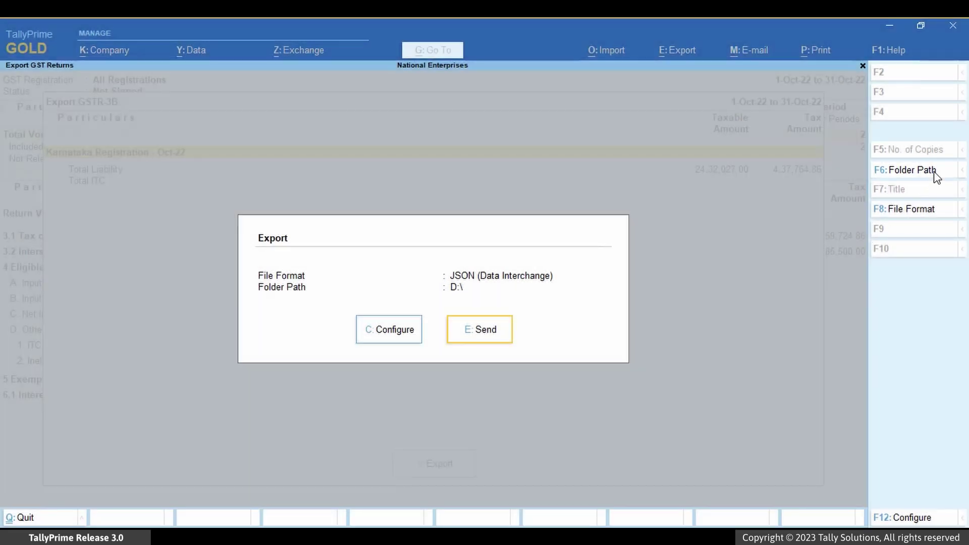
{"action": "left_click", "coordinate": [934, 174]}
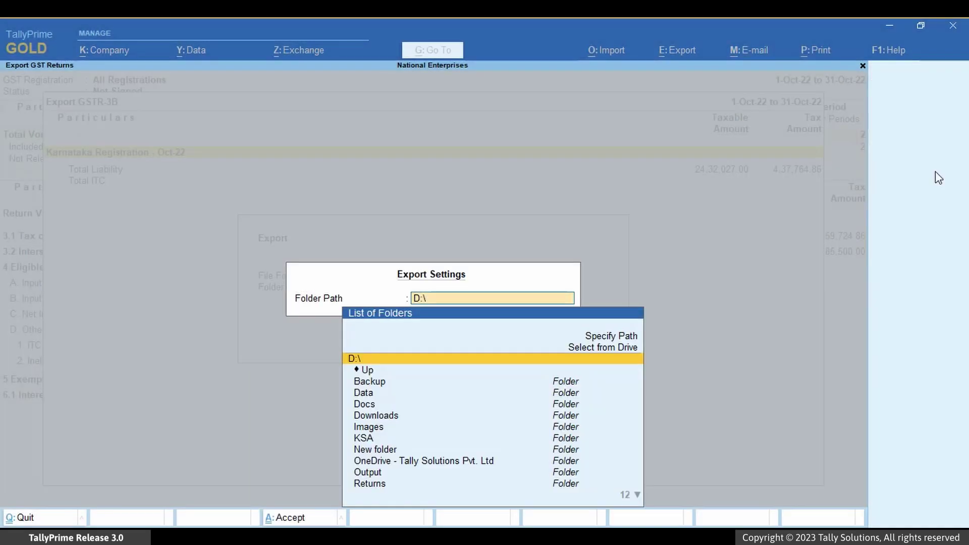
{"action": "key", "text": "End"}
{"action": "key", "text": "Return"}
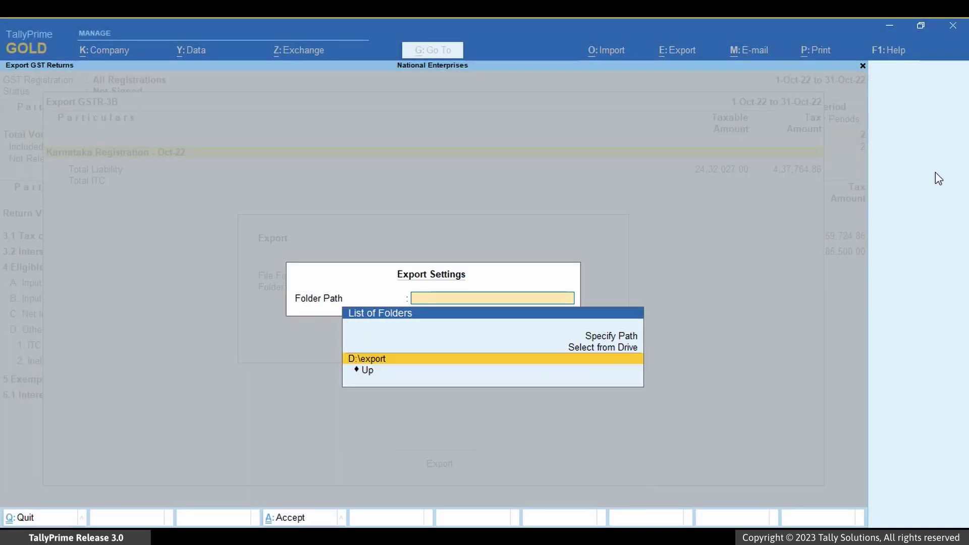
{"action": "key", "text": "Down"}
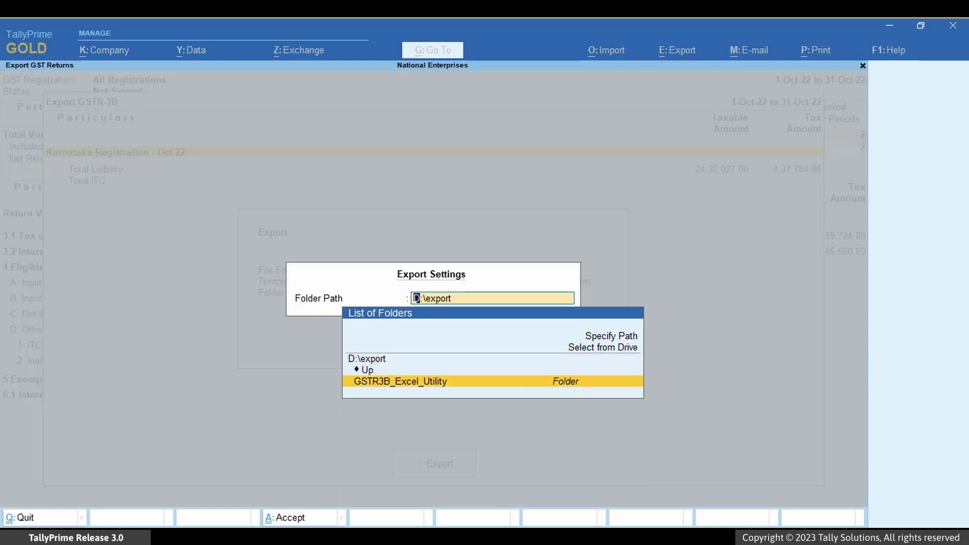
{"action": "key", "text": "Return"}
{"action": "key", "text": "Escape"}
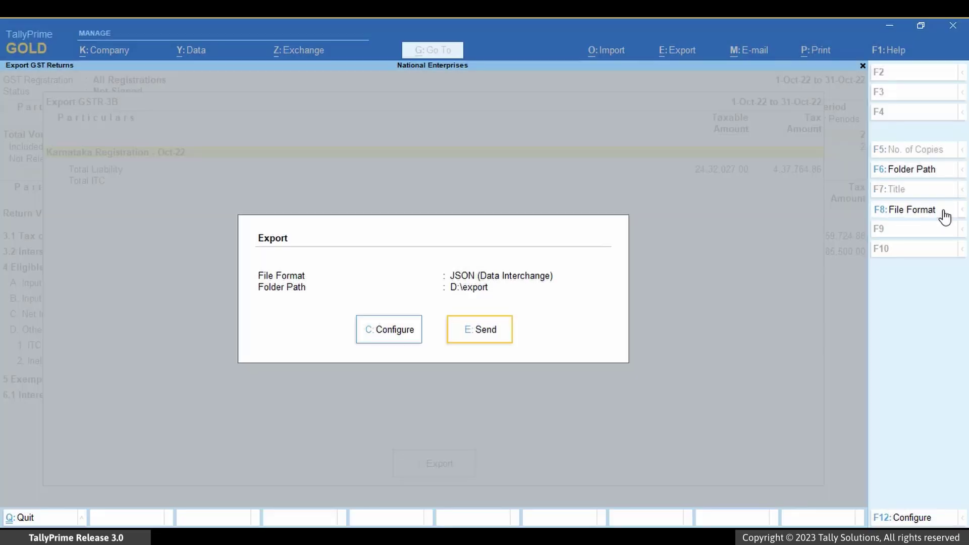
- Choose Excel (Spreadsheet) as the export format and send the export
{"action": "left_click", "coordinate": [943, 210]}
{"action": "key", "text": "Up"}
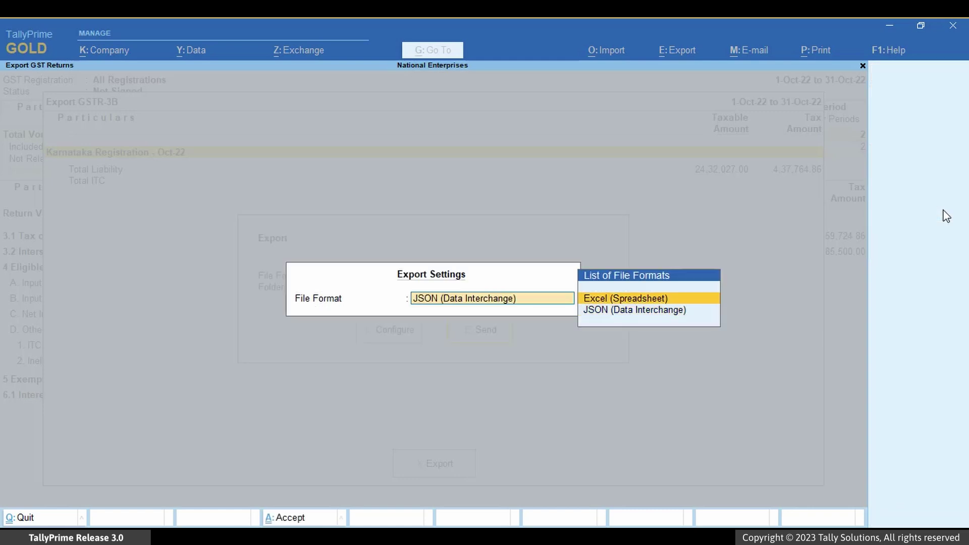
{"action": "key", "text": "Return"}
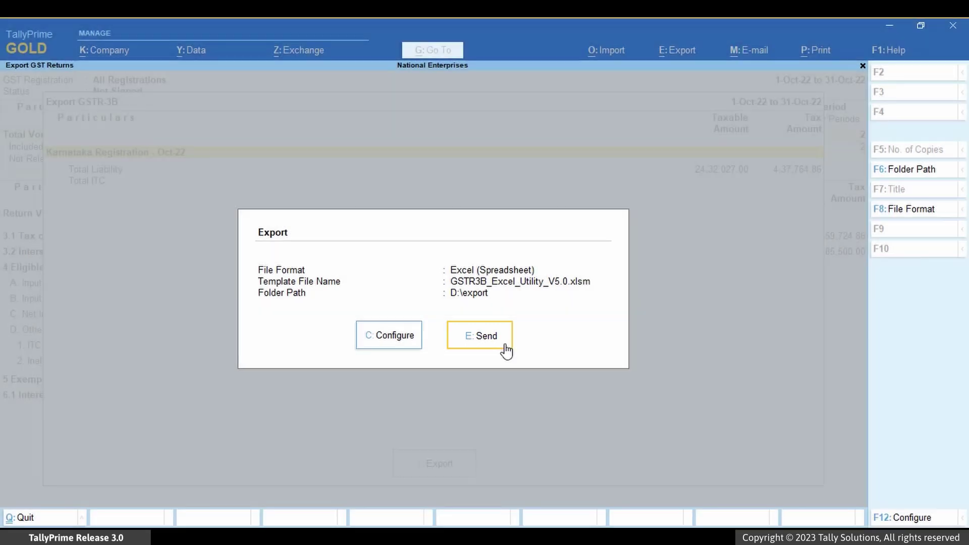
{"action": "left_click", "coordinate": [505, 348]}
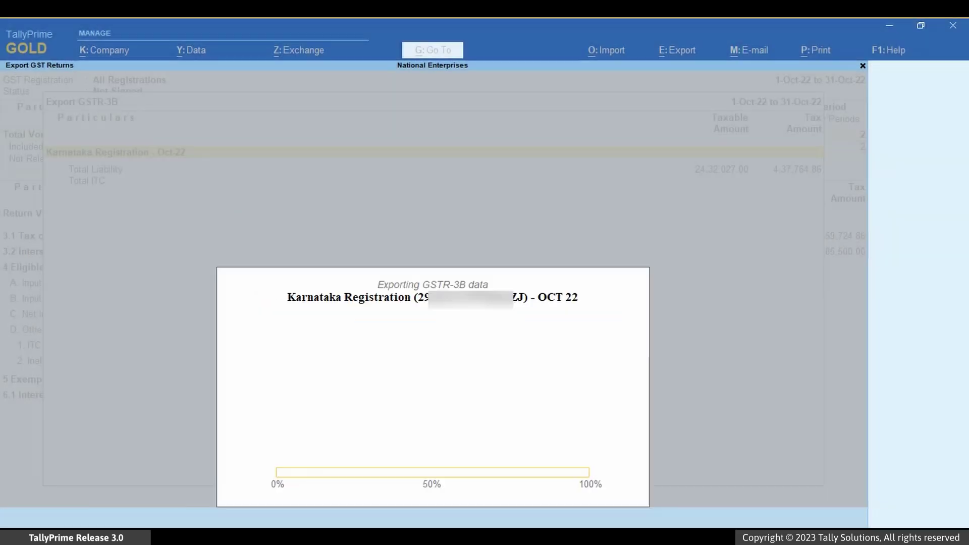